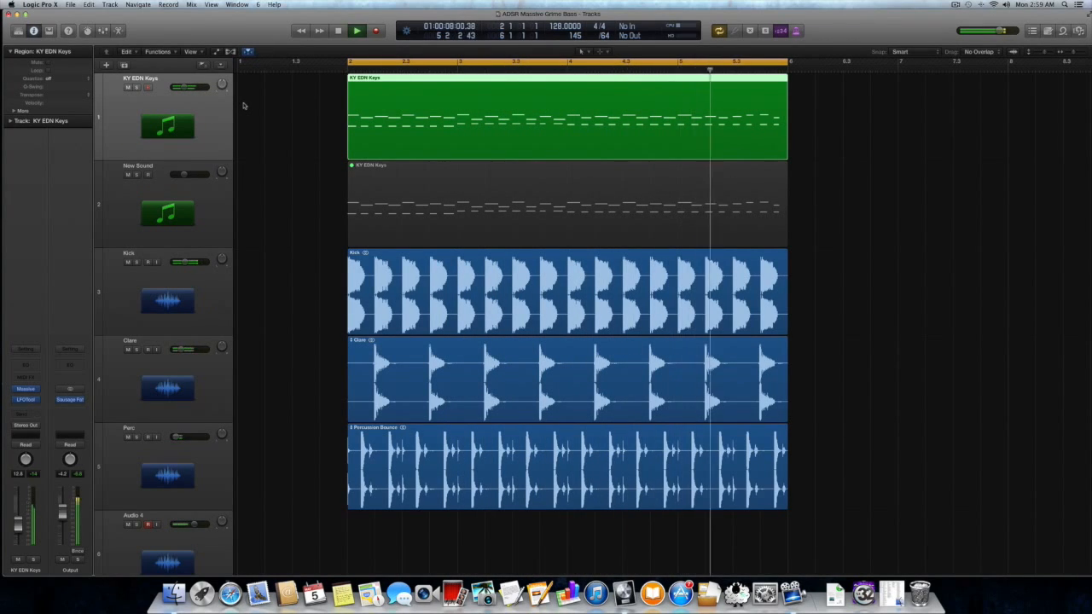
Stop playback, mute the KY EDN Keys region on the first track and unmute its copy on the New Sound track
key("space")
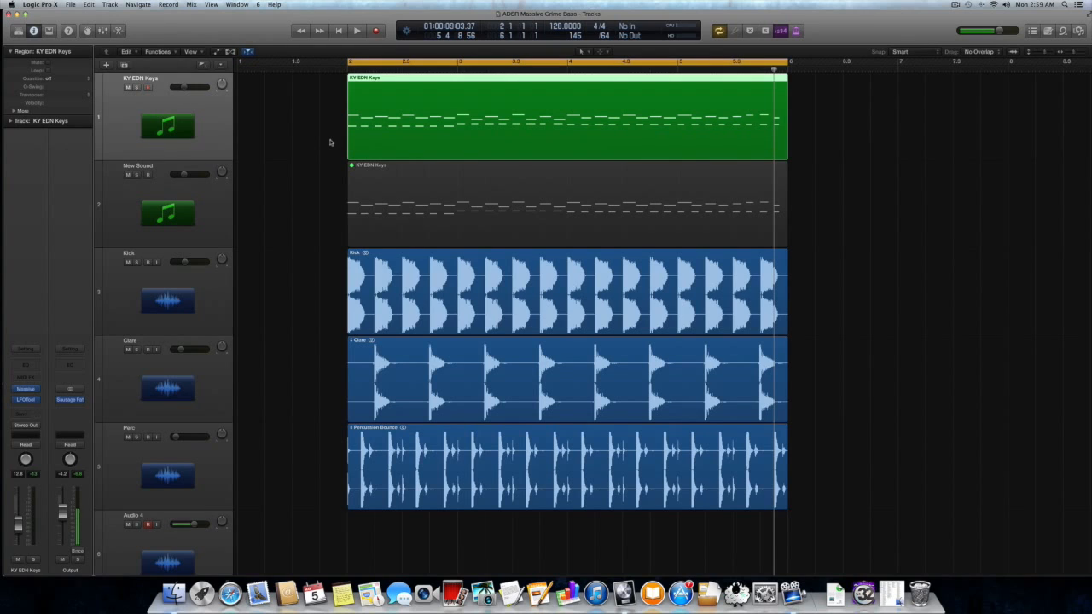
scroll(335, 142, "up", 3)
scroll(335, 141, "down", 2)
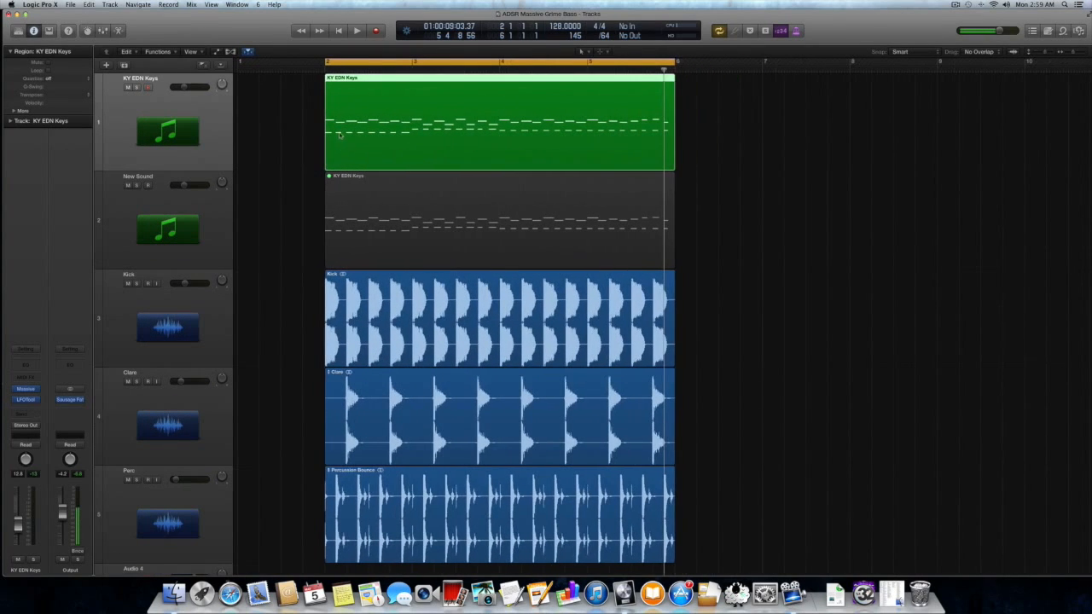
mouse_move(25, 405)
scroll(355, 121, "down", 1)
left_click(225, 212)
left_click(379, 156)
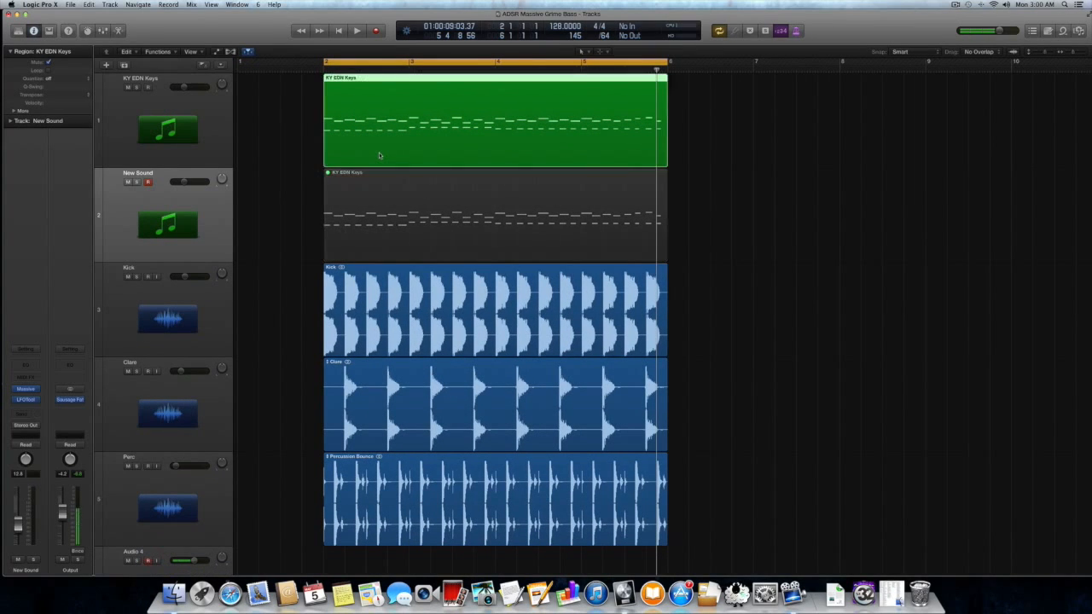
left_click(363, 208)
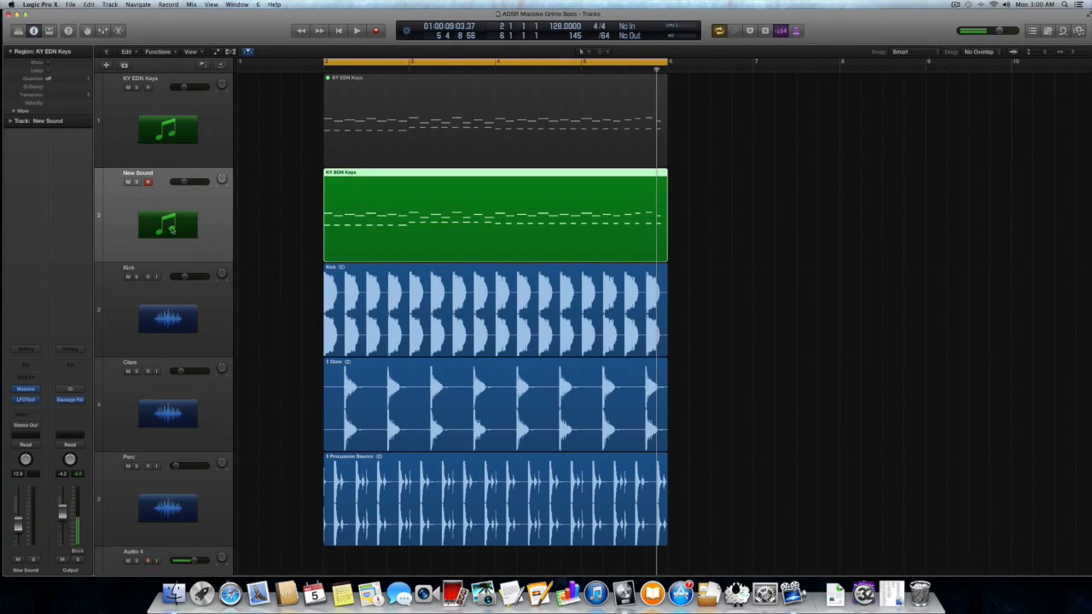
Open the Massive instrument on the New Sound track, move its window clear of the channel strip and audition the initial patch
left_click(25, 389)
key("space")
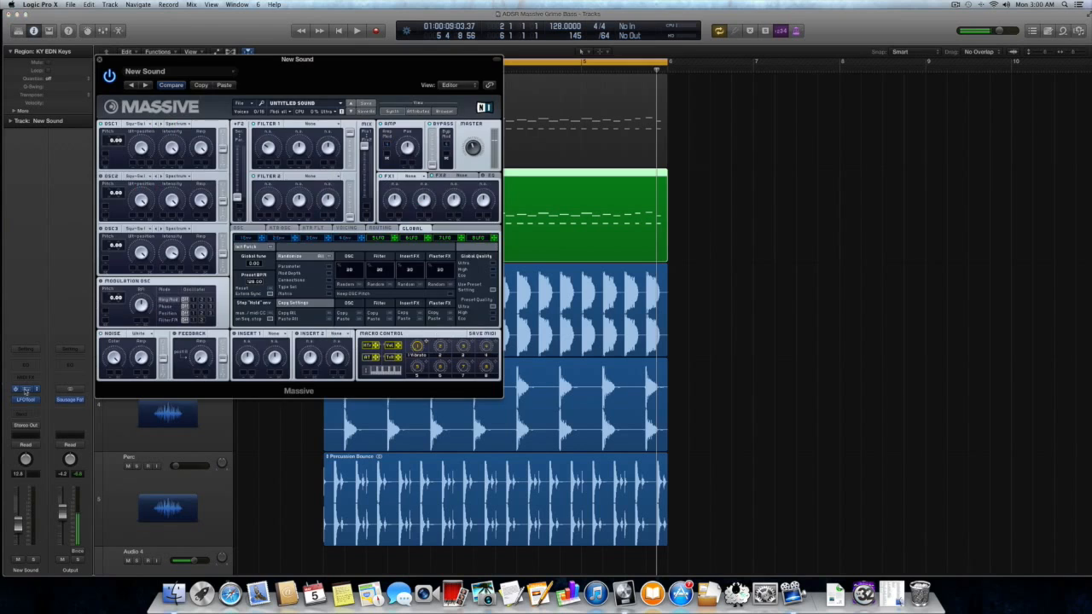
left_click_drag(188, 63, 381, 72)
key("space")
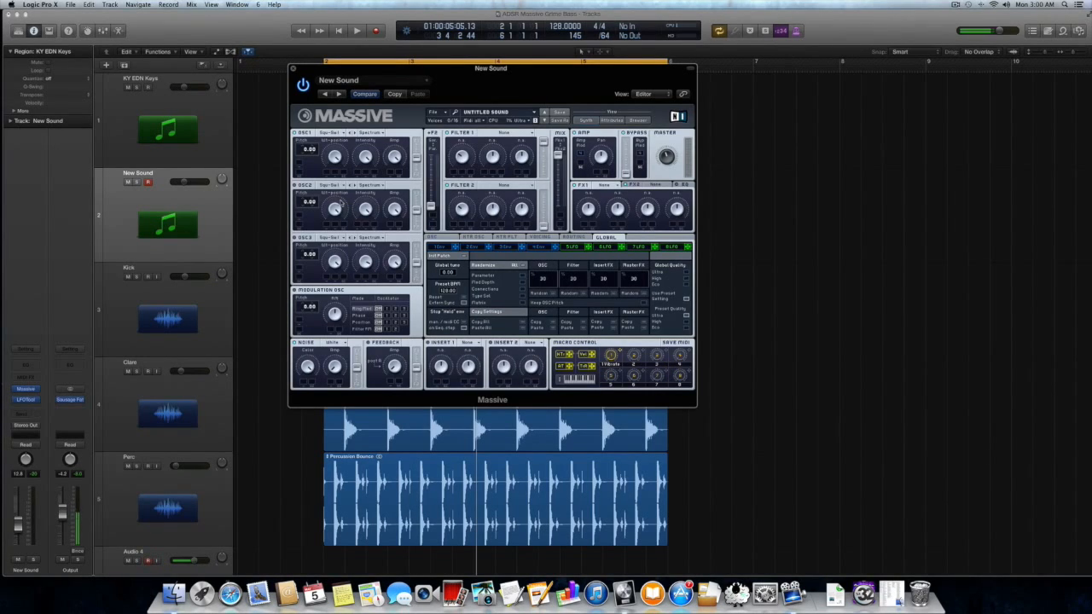
Set oscillator 1's wavetable to Sin-Square, and enable oscillator 2 with a lowered Amp, checking the blend by playback
left_click(327, 133)
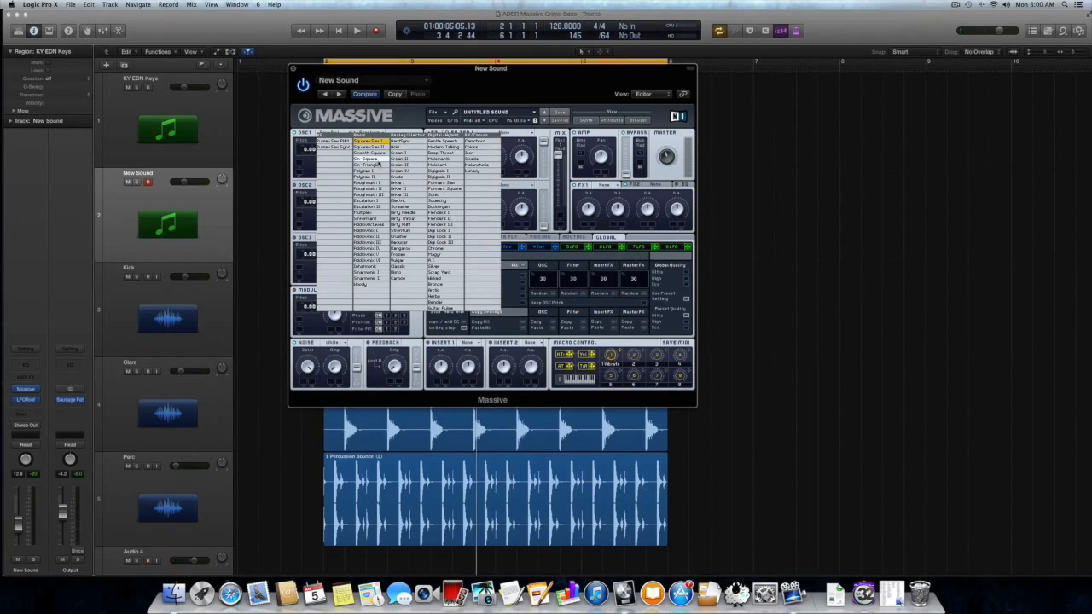
left_click(378, 162)
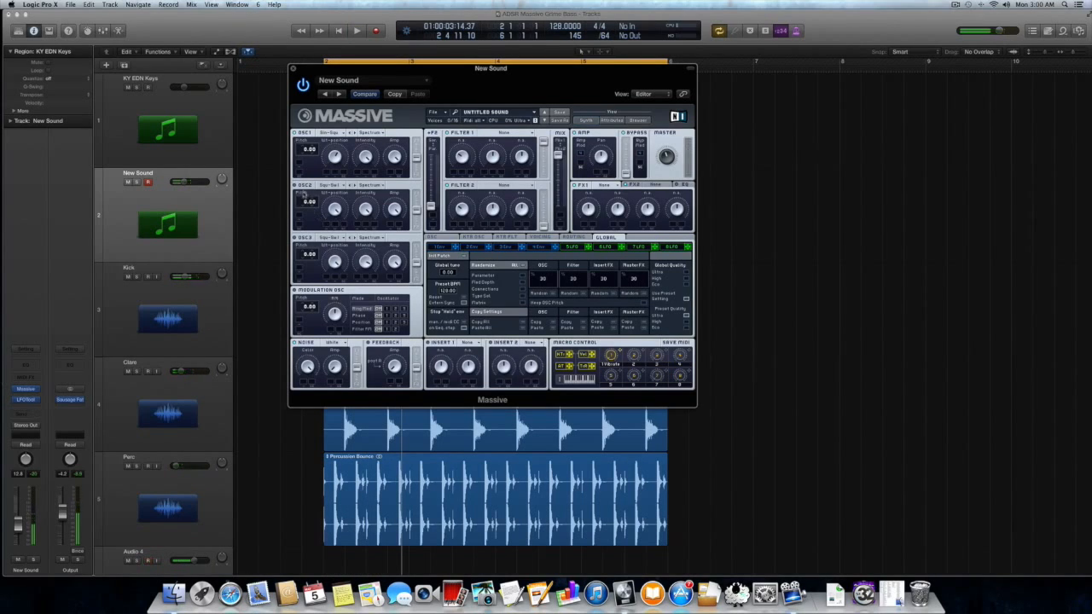
left_click(325, 188)
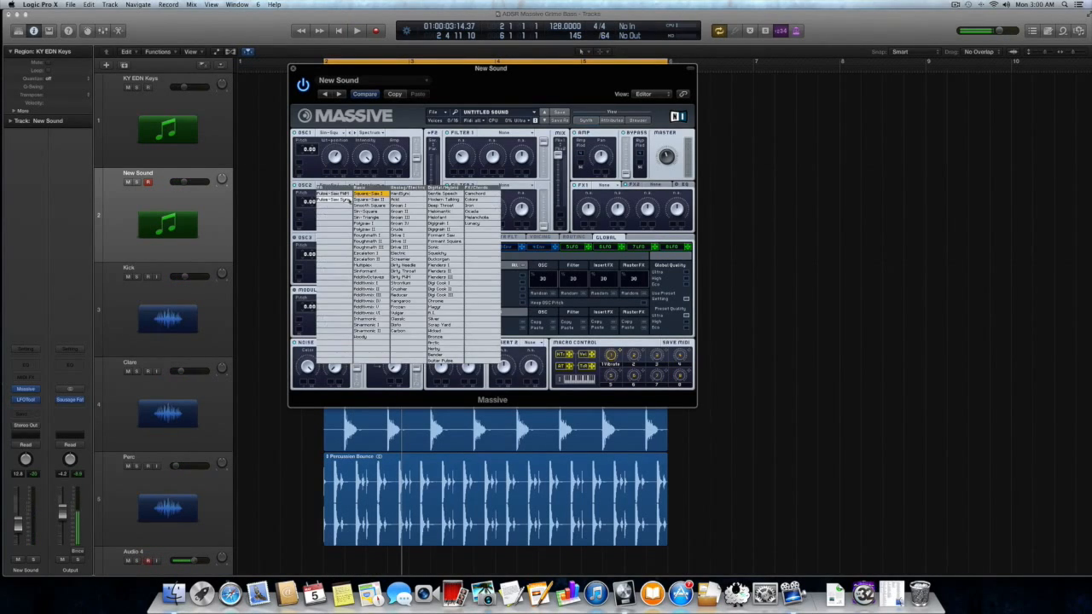
left_click(298, 224)
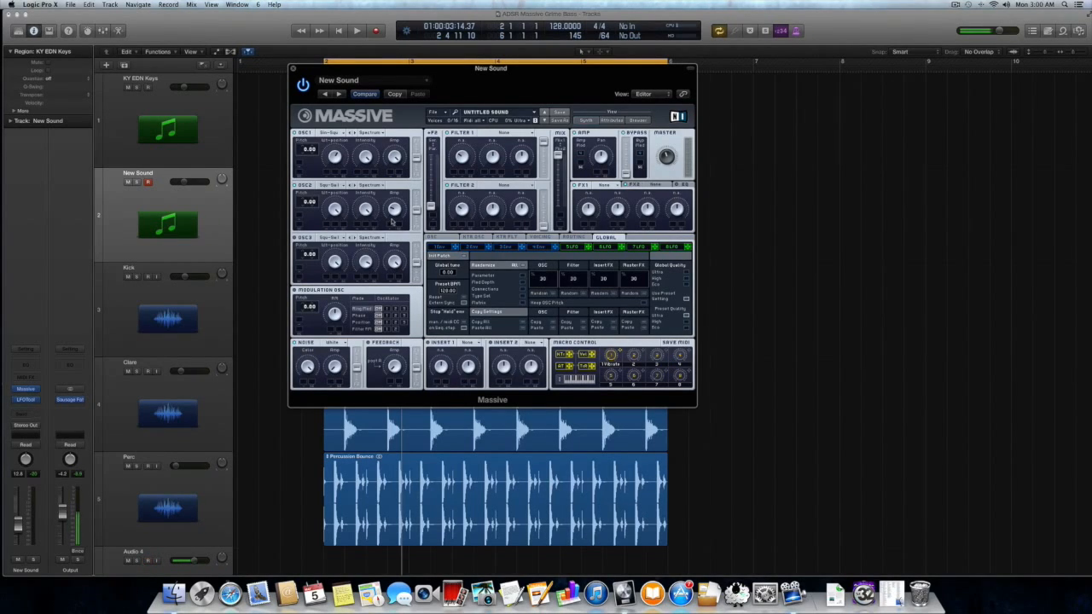
key("space")
key("space")
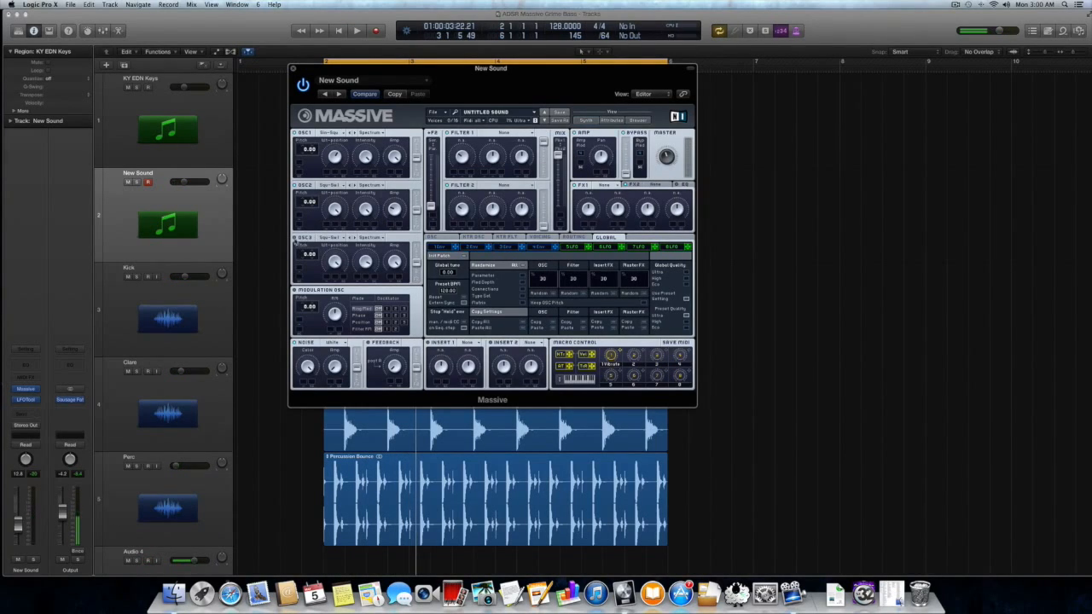
Set oscillator 3's pitch to -12.00, choose a different wavetable for it, and lower its Intensity and Amp while auditioning
left_click_drag(302, 259, 300, 267)
left_click(339, 238)
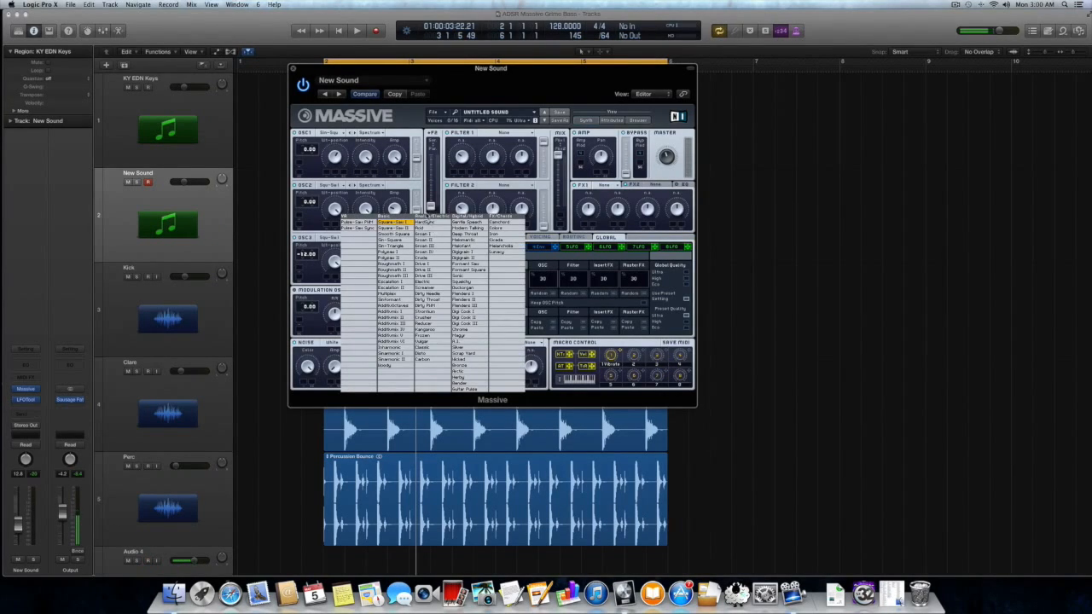
left_click(438, 295)
key("space")
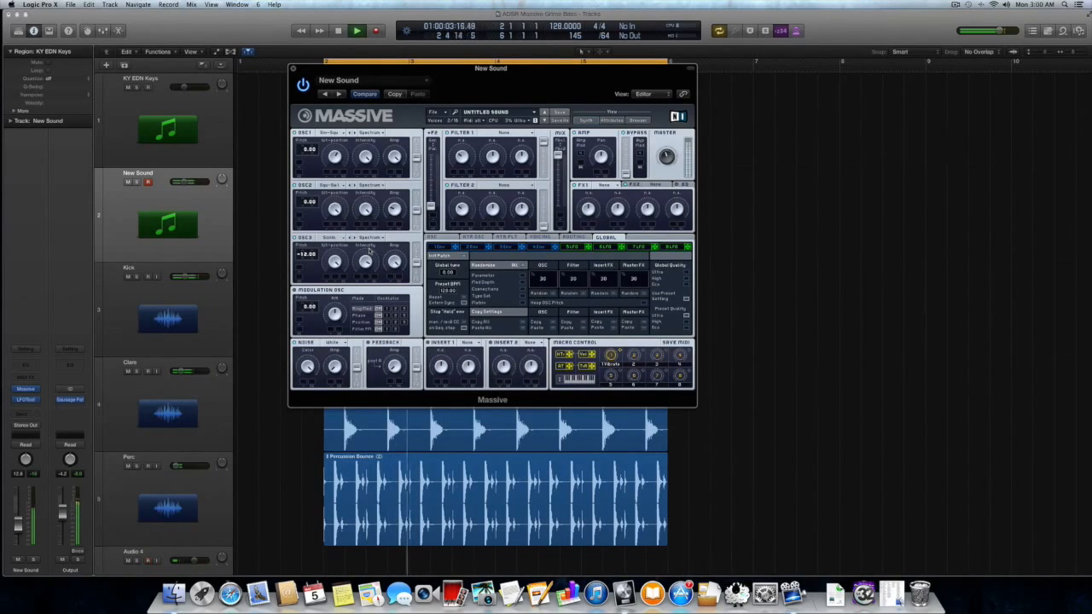
key("space")
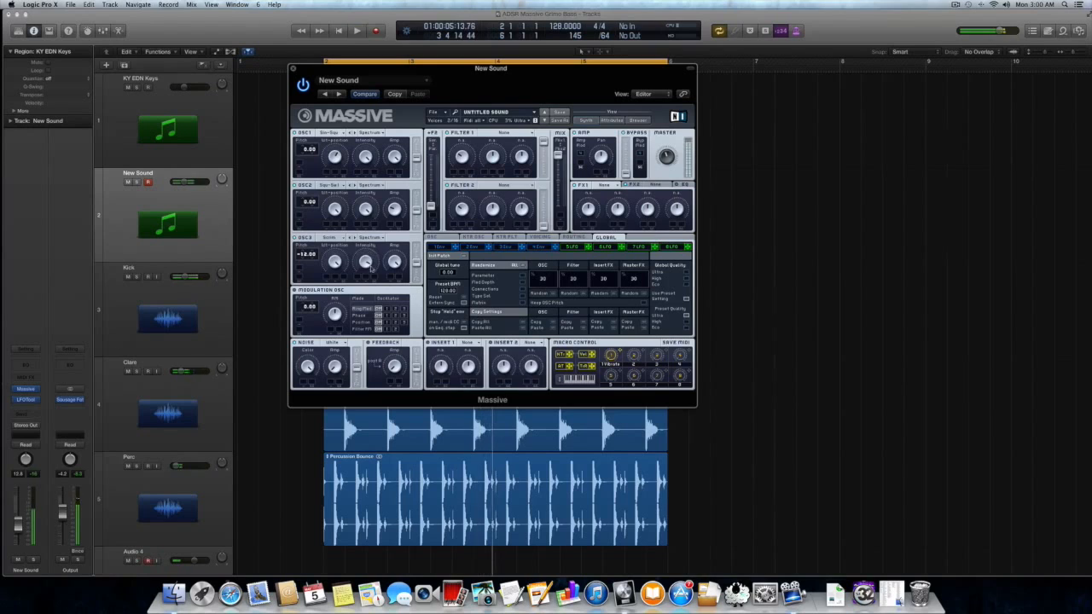
key("space")
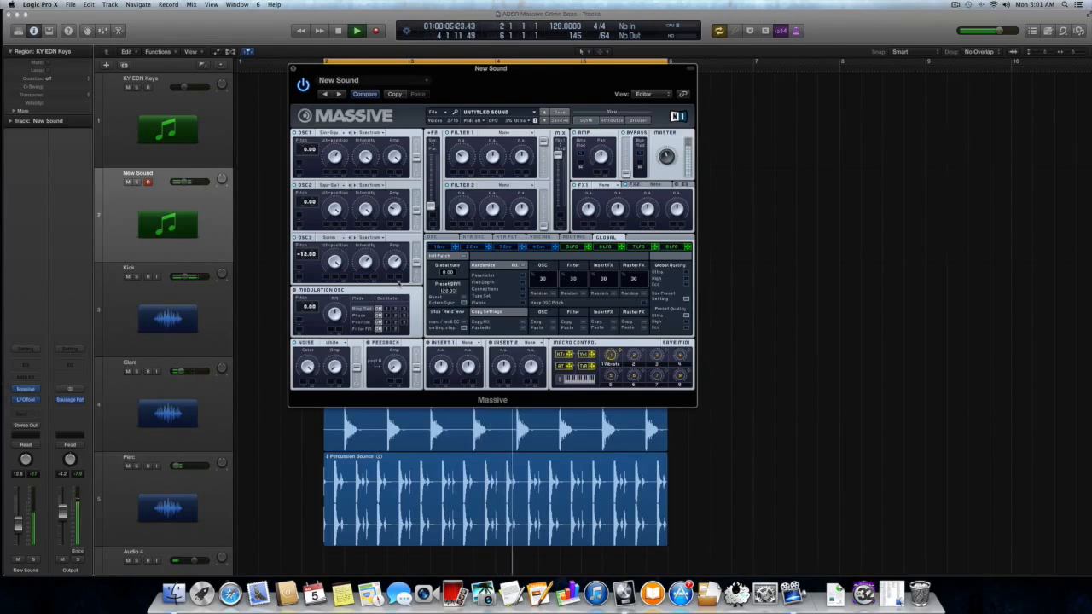
key("space")
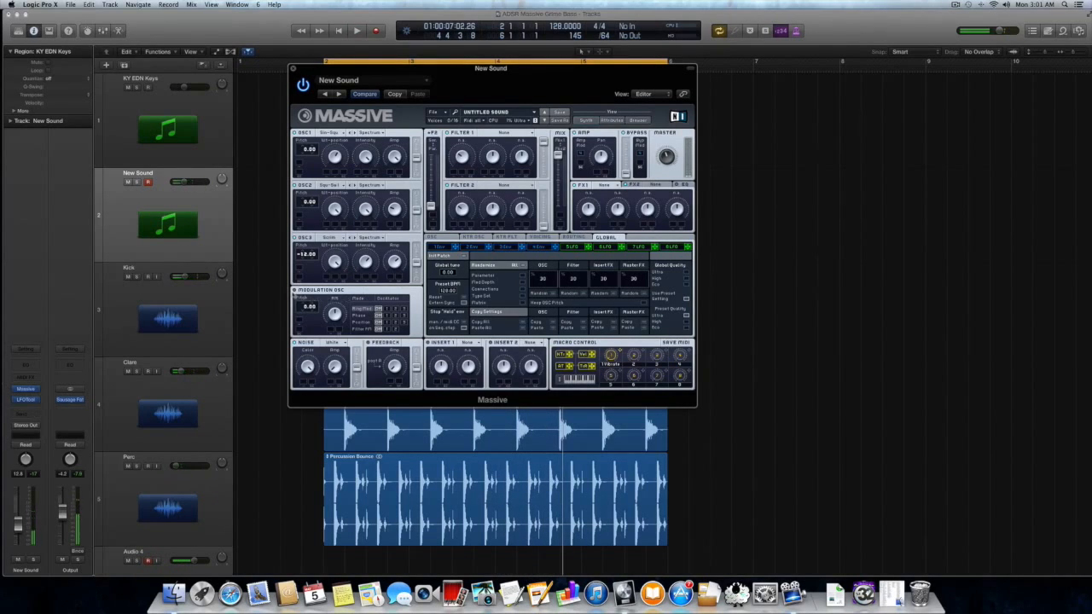
Assign the modulation oscillator's Phase modulation to oscillator 1 and lower the Phase amount while listening to the loop
left_click(362, 316)
left_click(386, 316)
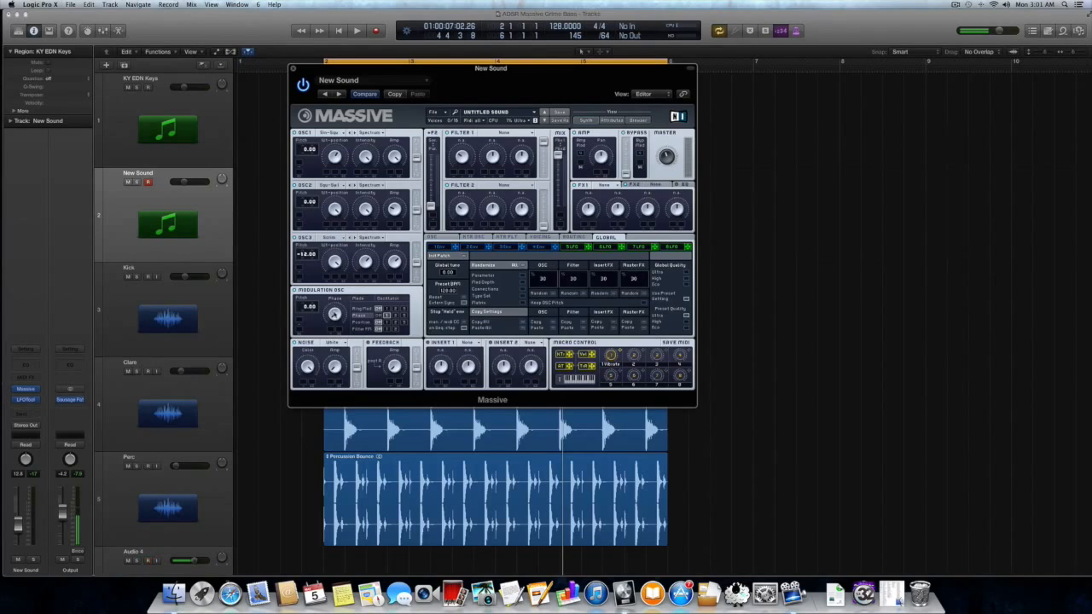
key("space")
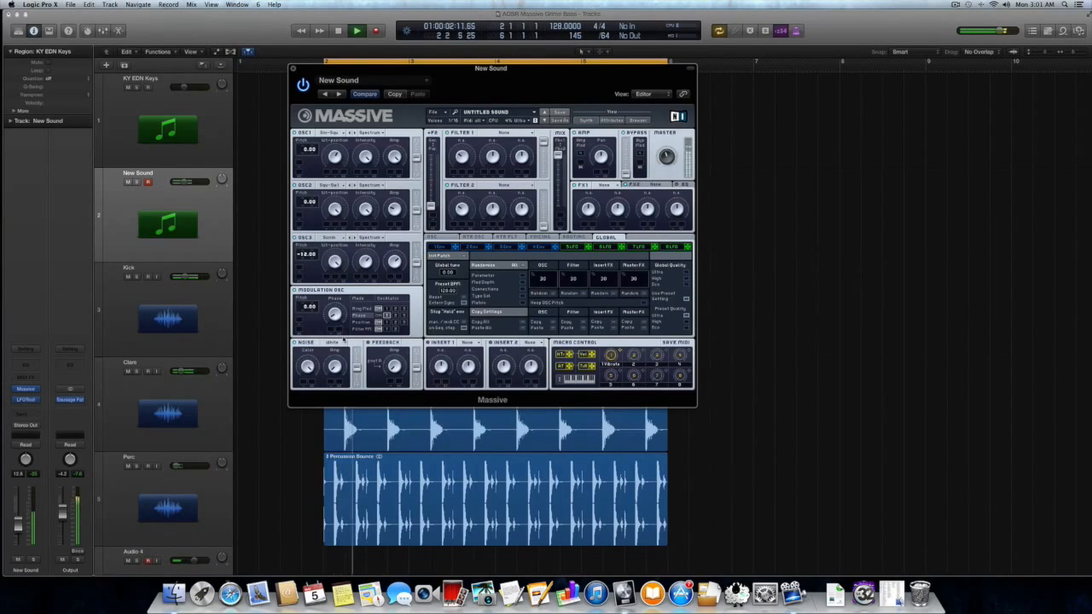
key("space")
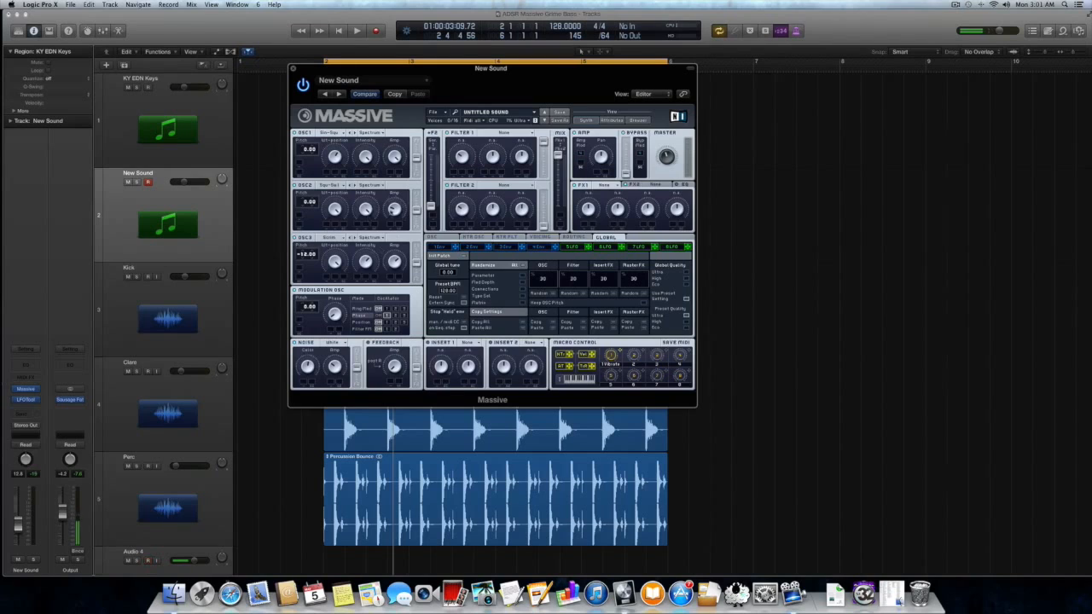
Balance the white noise Color and Amp by ear, and enable feedback with a reduced Amp
key("space")
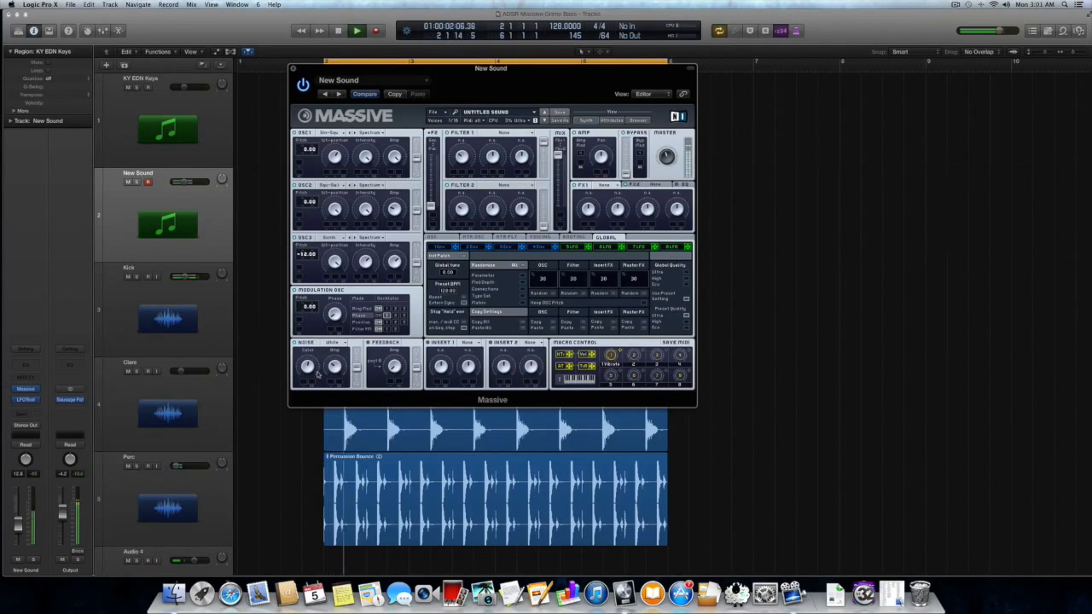
key("space")
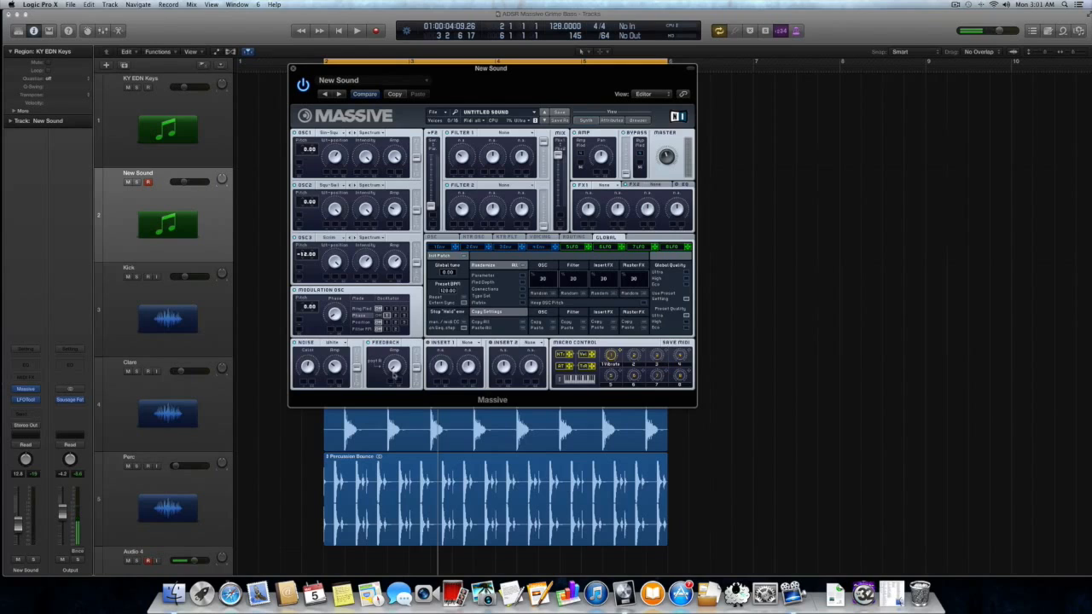
key("space")
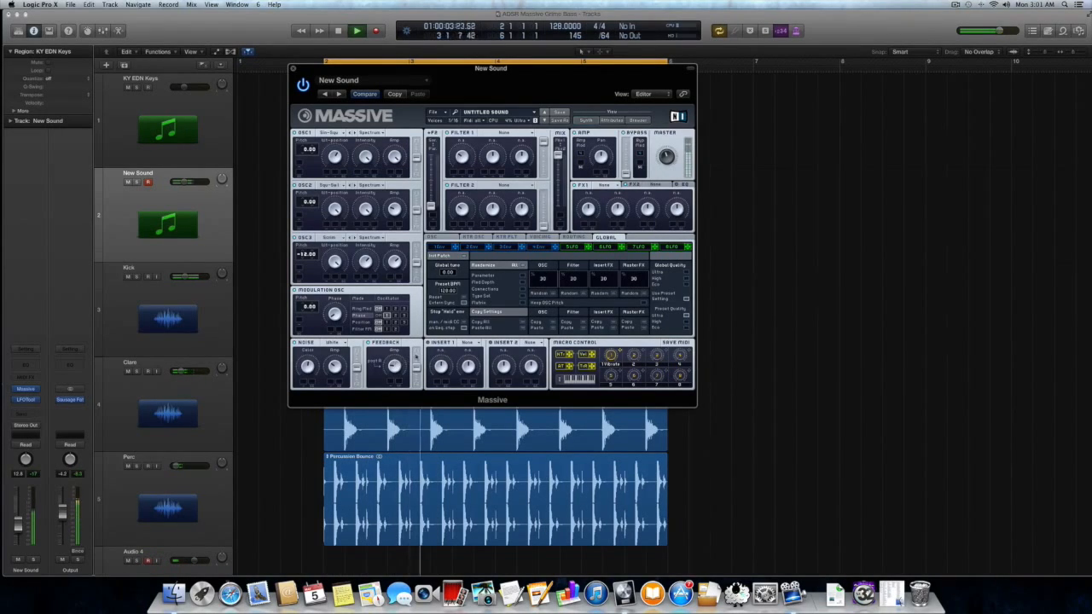
key("space")
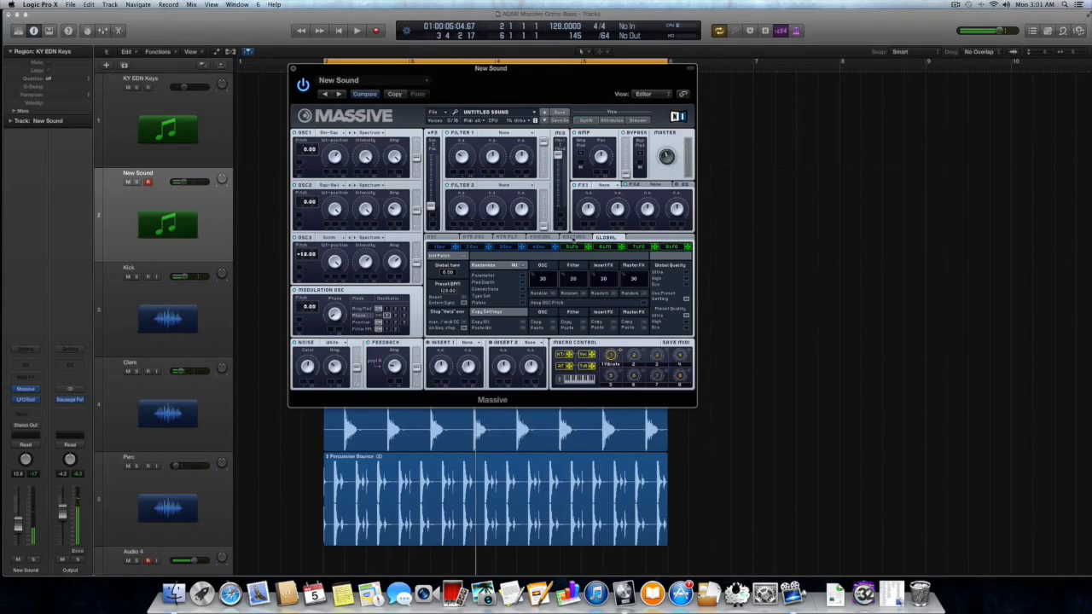
Check the signal routing, load the HP LP Filter into Insert 1 and audition the filtered sound
left_click(573, 236)
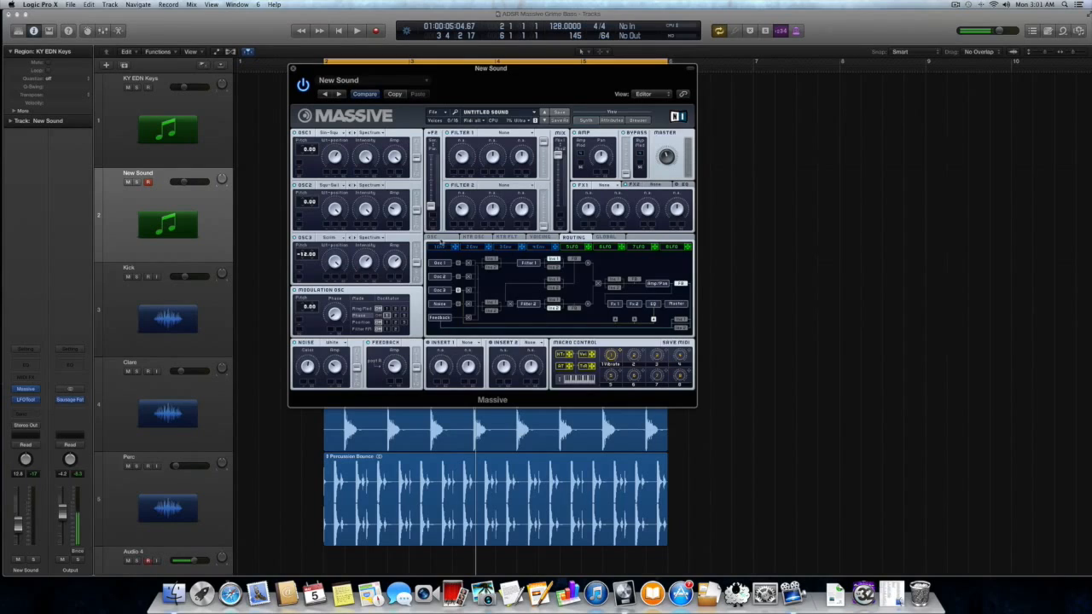
left_click(440, 240)
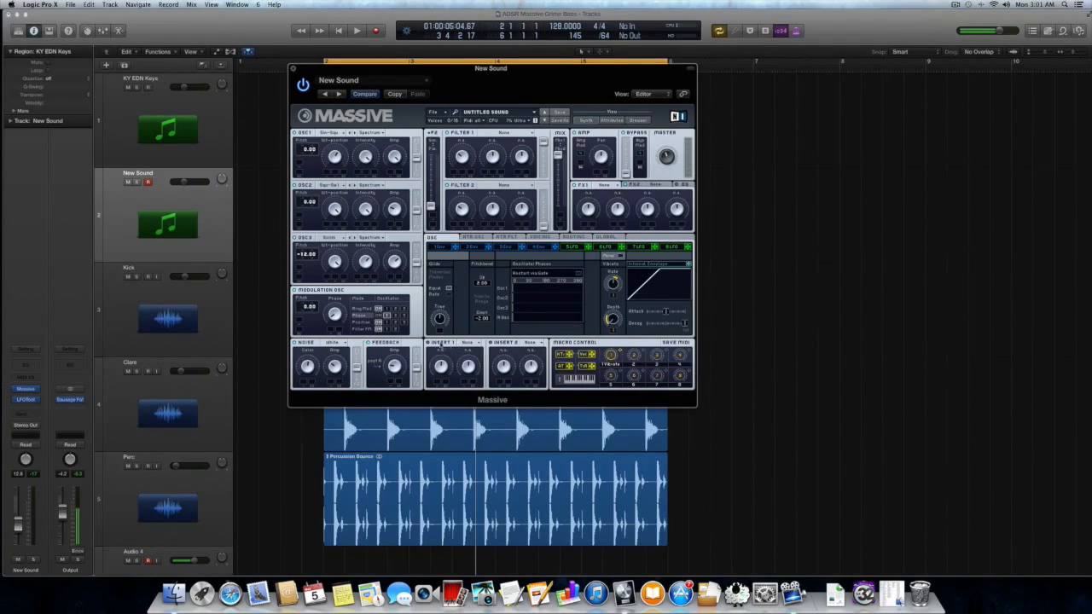
left_click(468, 343)
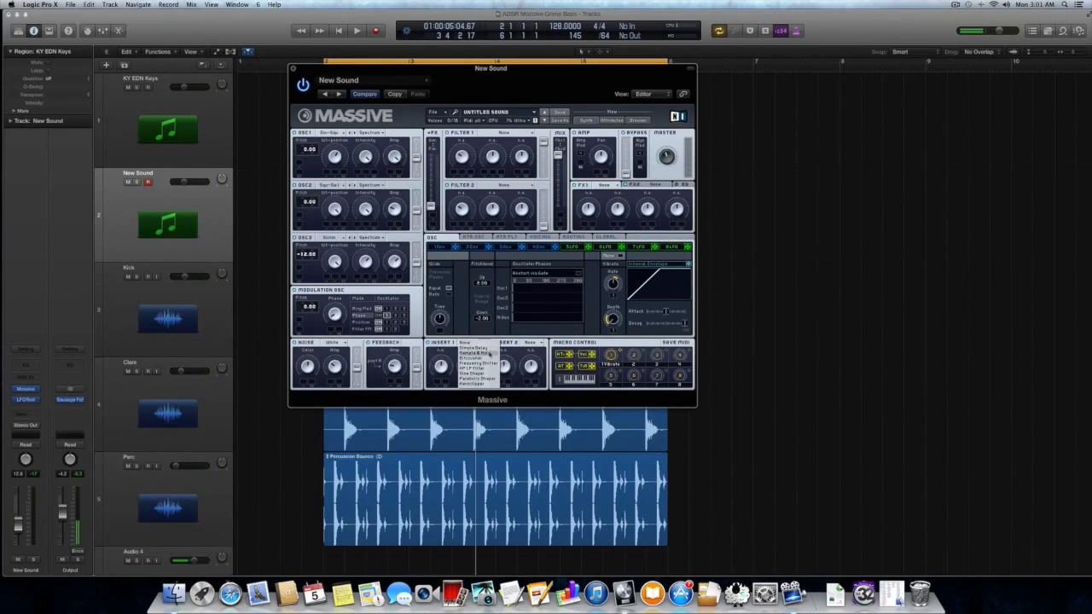
left_click(493, 369)
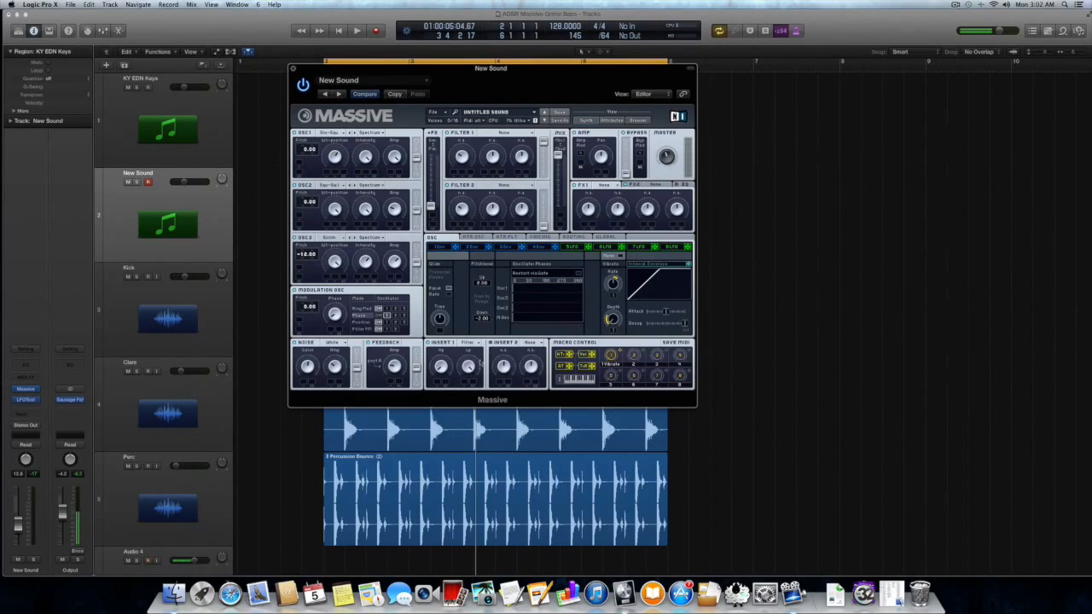
key("space")
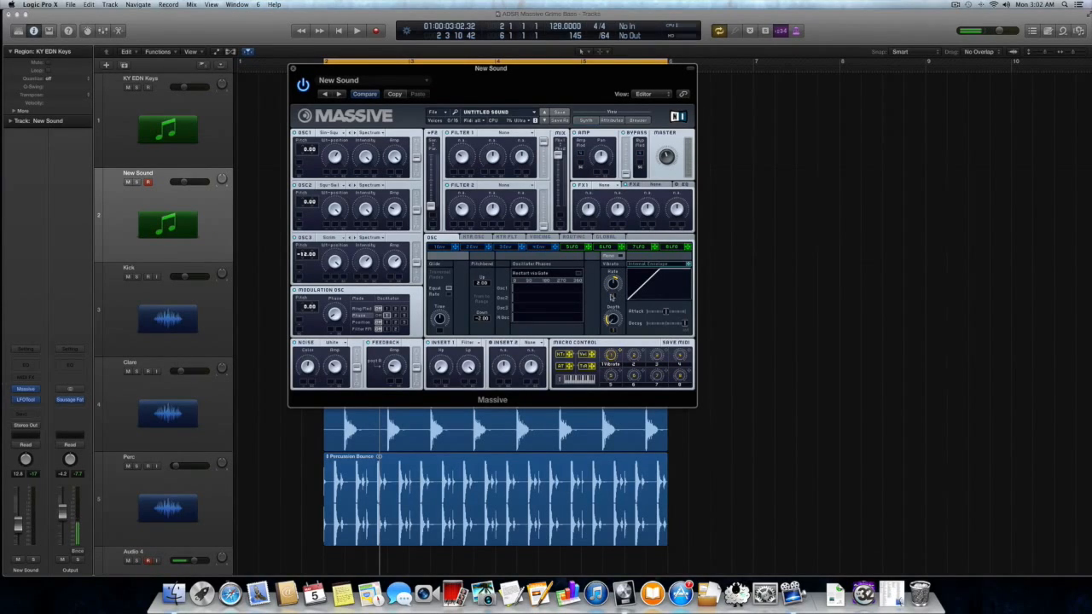
key("space")
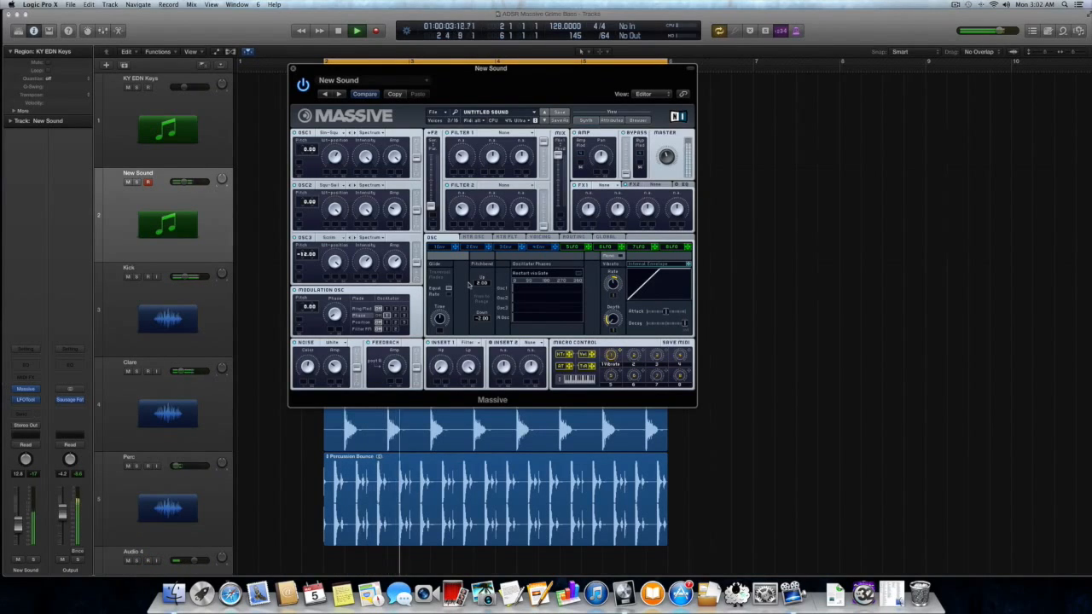
key("space")
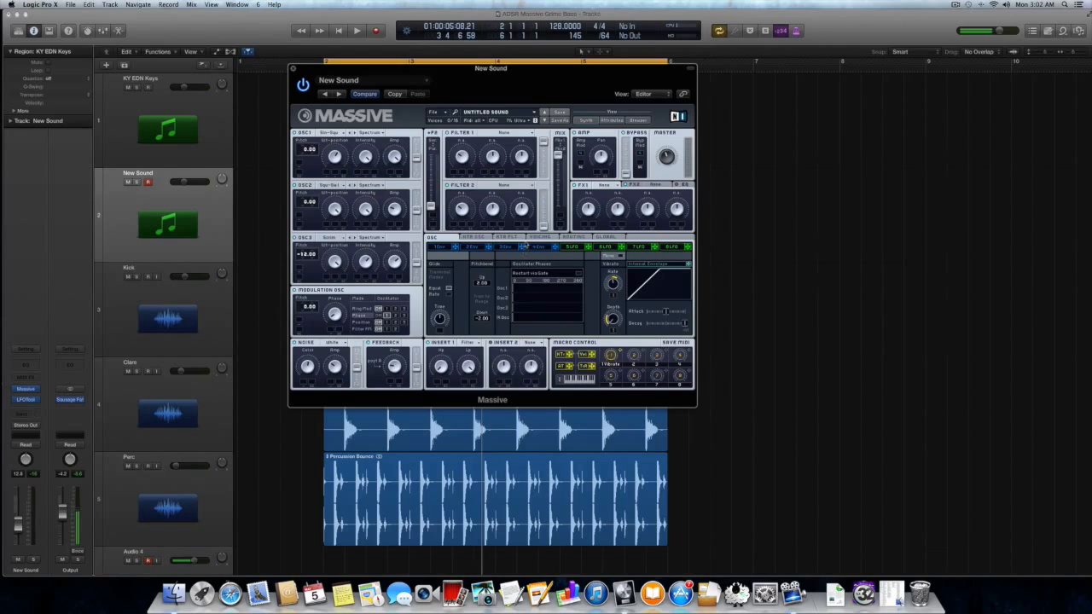
Enable the Pitch Cutoff unisono spread in the voicing settings, auditioning the voices
left_click(535, 237)
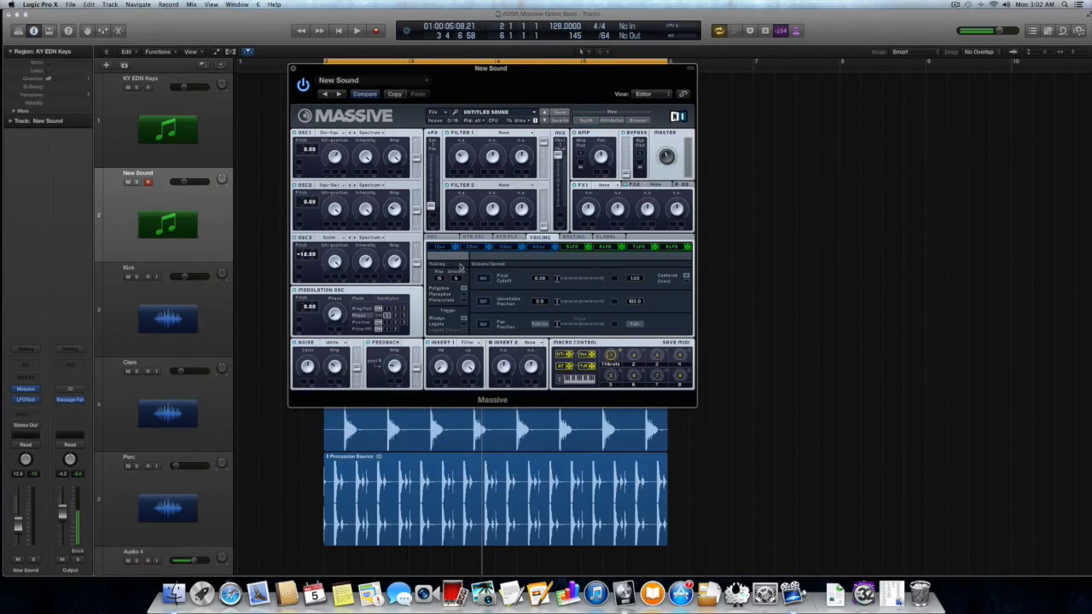
key("space")
key("space")
left_click(484, 278)
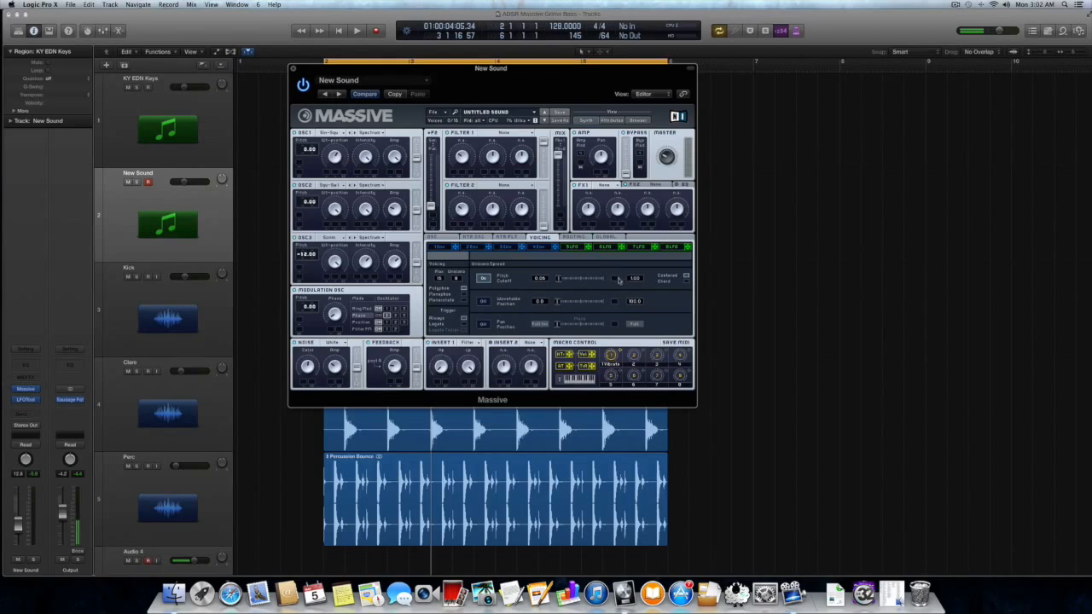
Enable the Pan Position unisono spread, widen it almost to the maximum and audition the stereo width
left_click(484, 326)
left_click_drag(556, 326, 599, 328)
key("space")
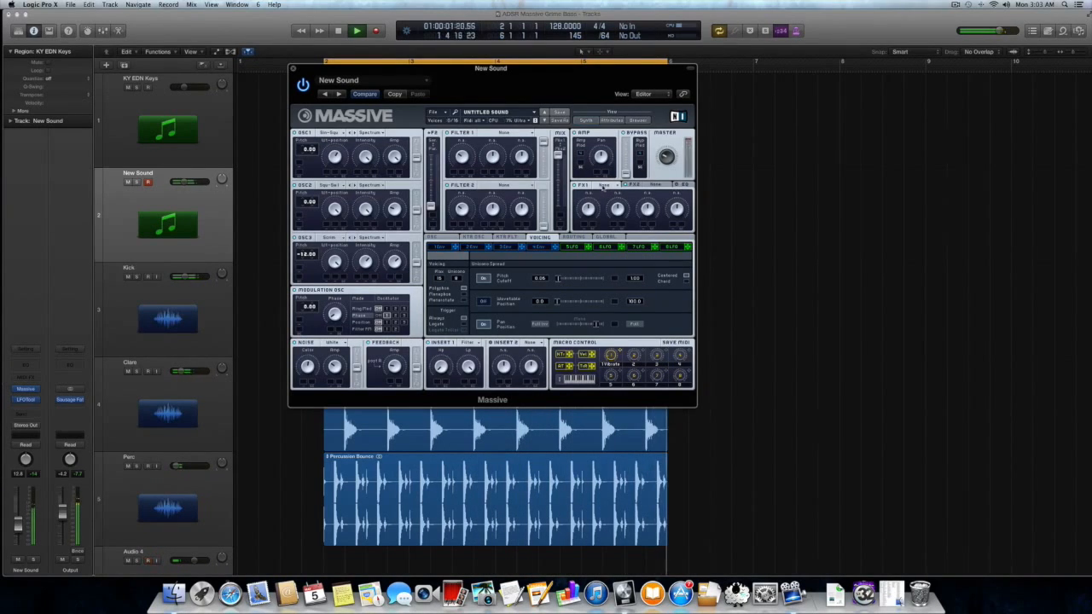
key("space")
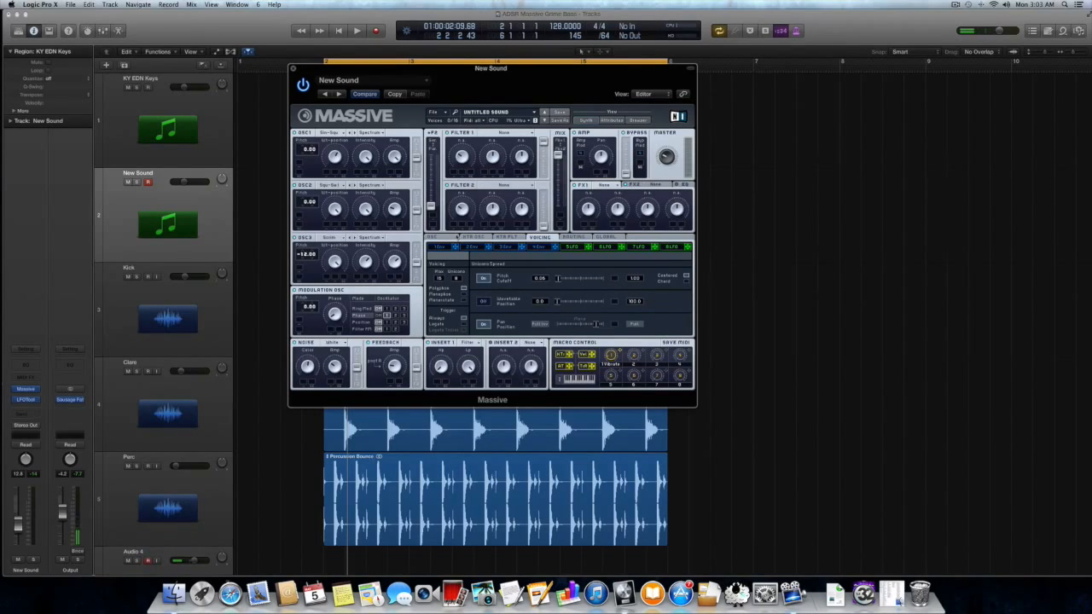
Shape Envelope 1 into a short spike with a fast attack, quick decay to zero level and an adjusted release
left_click(440, 247)
left_click_drag(471, 319, 472, 321)
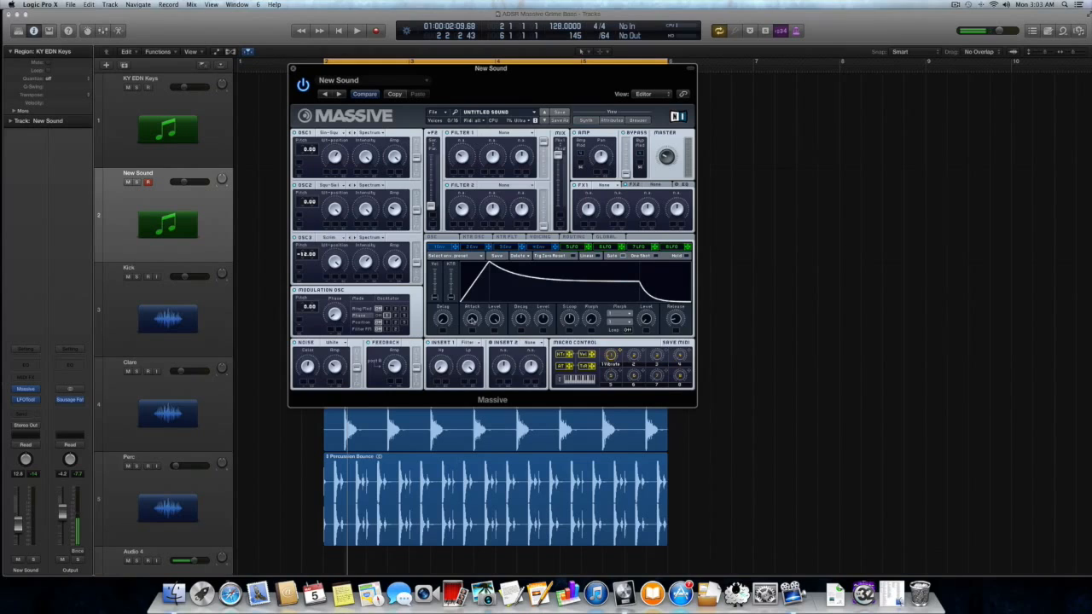
left_click_drag(520, 319, 525, 372)
left_click_drag(539, 319, 547, 381)
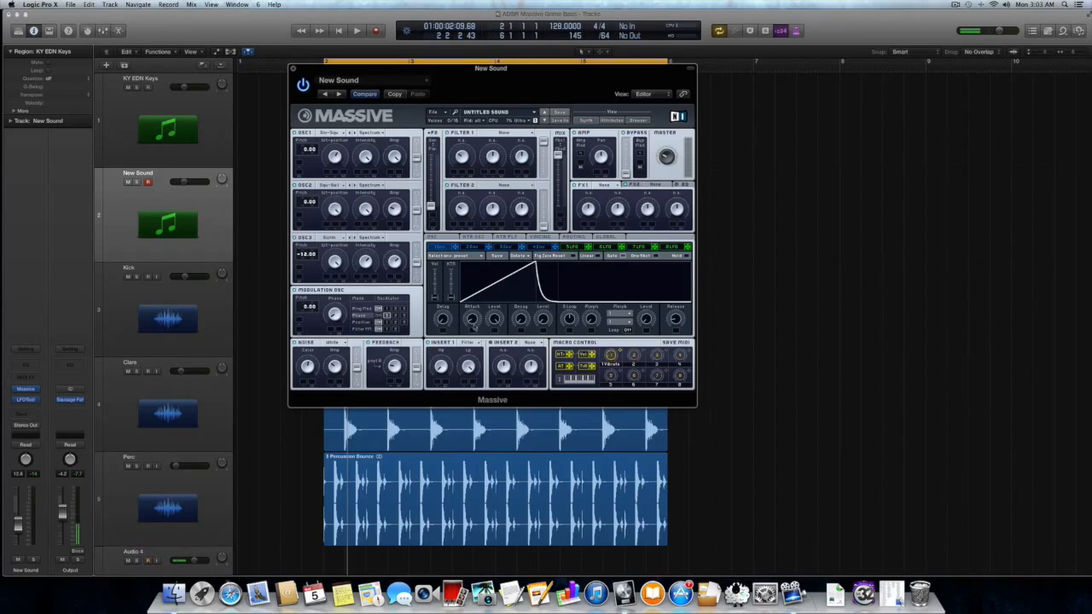
left_click_drag(472, 319, 471, 322)
left_click_drag(673, 320, 671, 283)
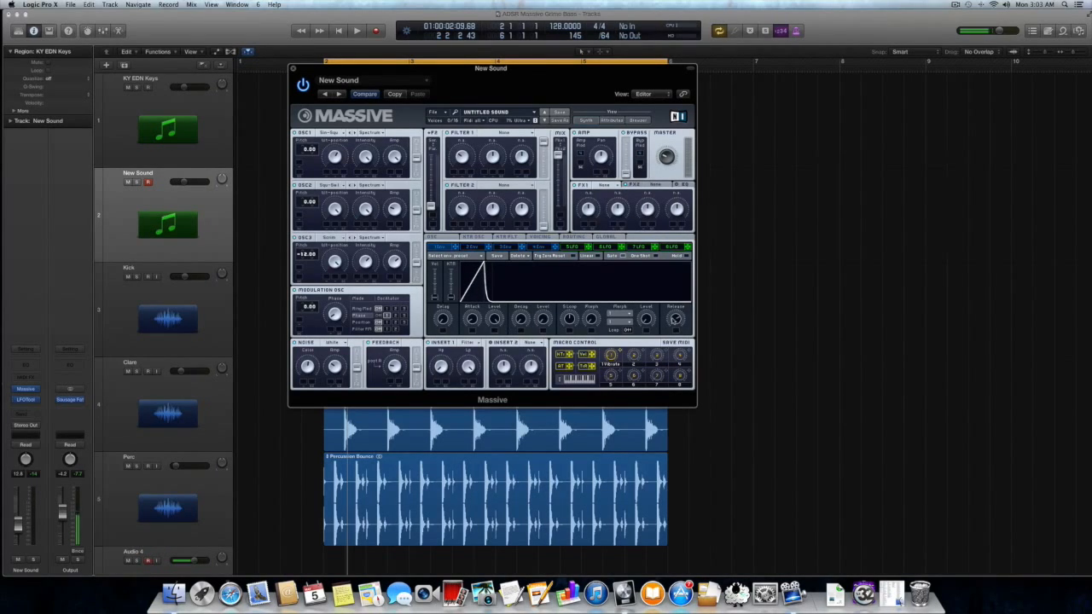
mouse_move(675, 319)
left_mouse_down()
mouse_move(674, 342)
mouse_move(674, 322)
left_mouse_up()
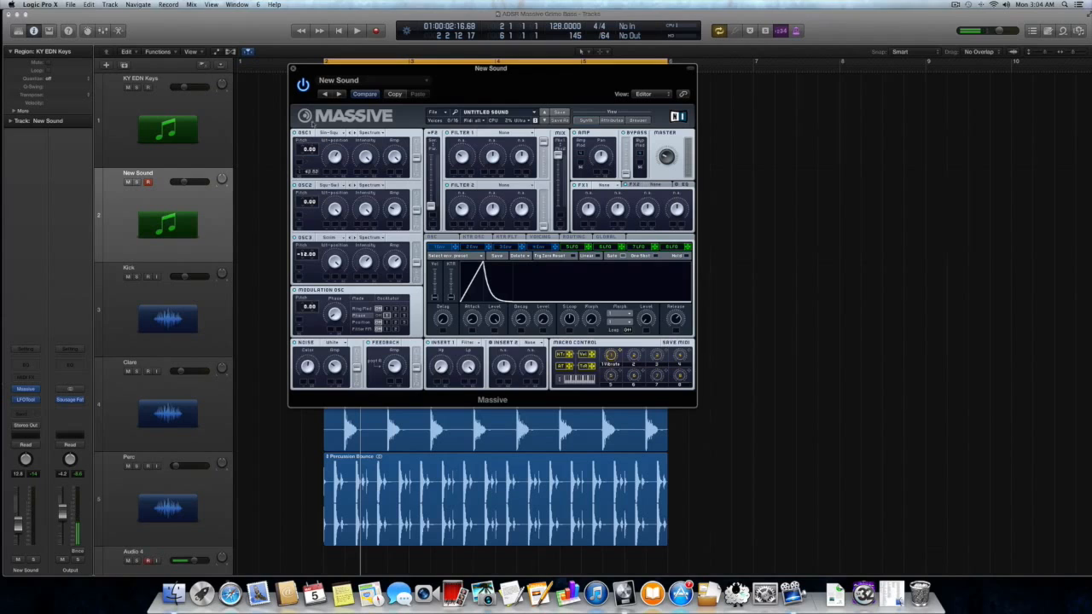
Modulate the OSC1 Pitch by 64.00, the OSC2 Amp and the noise Color with Envelope 1, auditioning the changes
key("space")
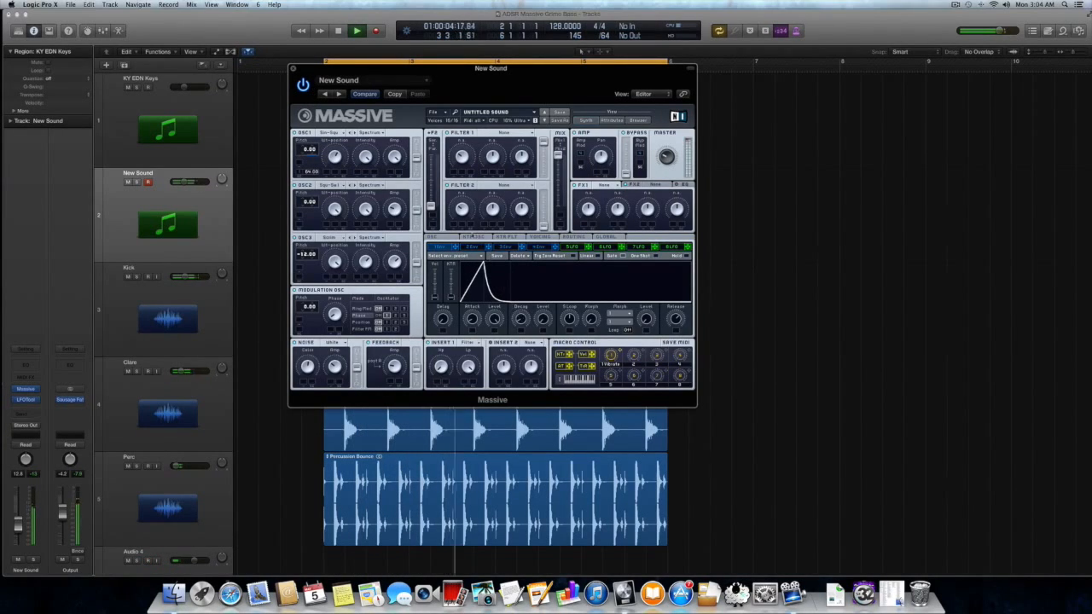
key("space")
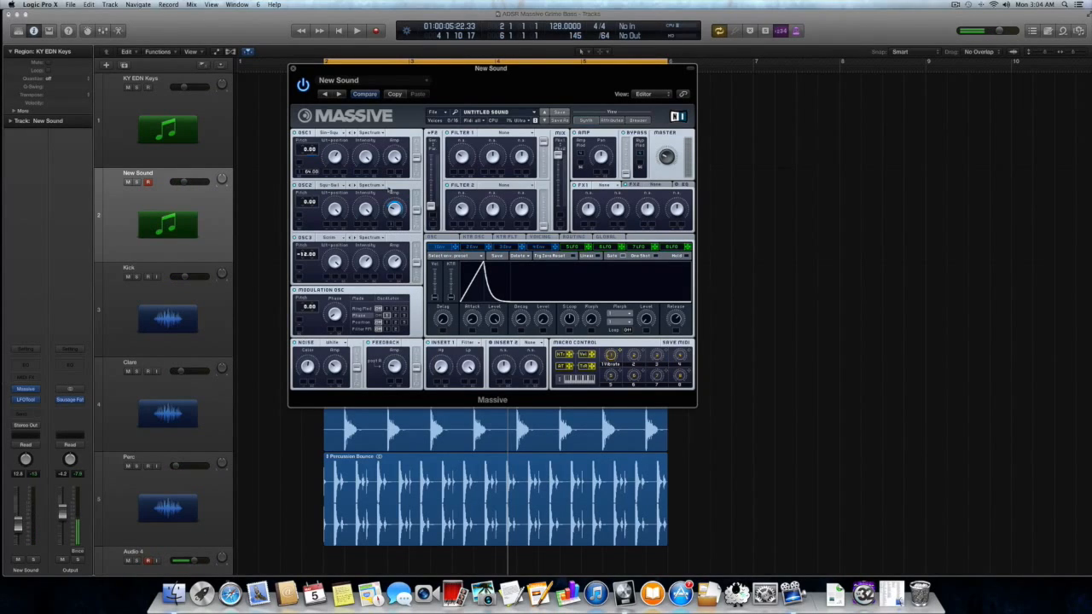
key("space")
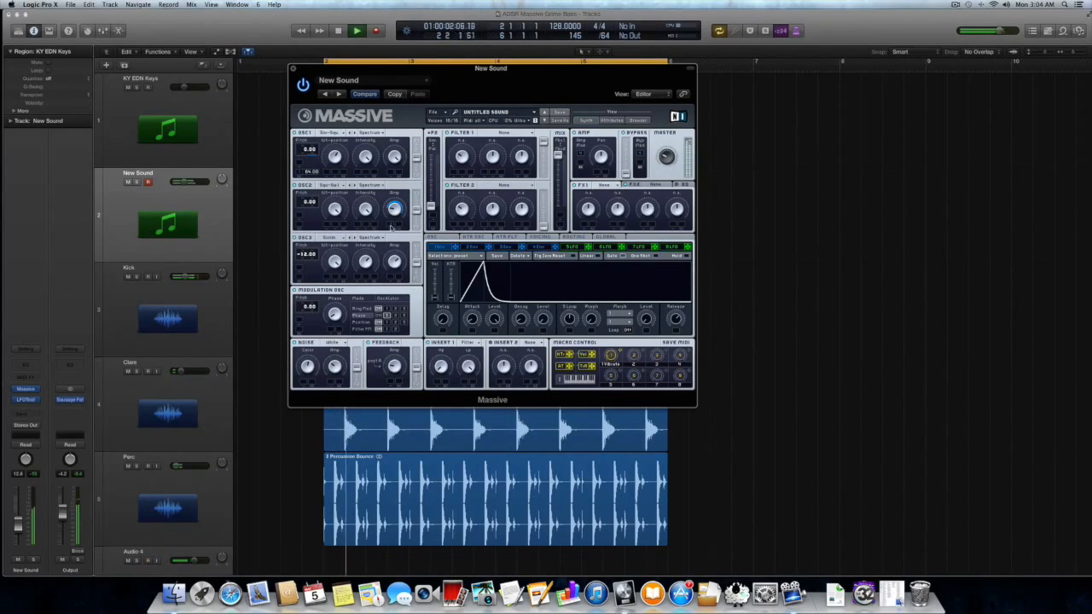
key("space")
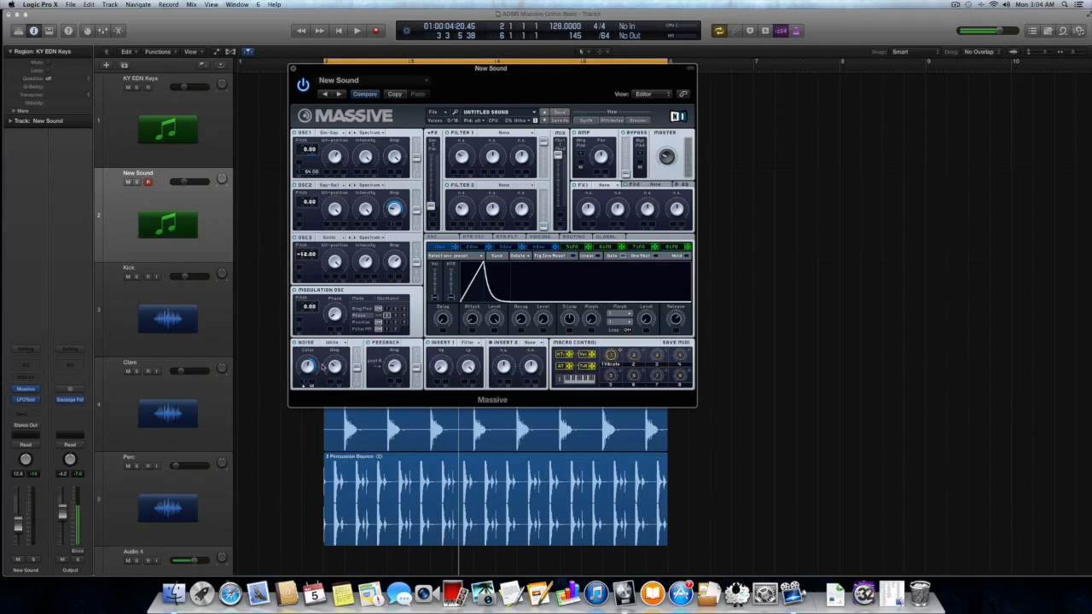
key("space")
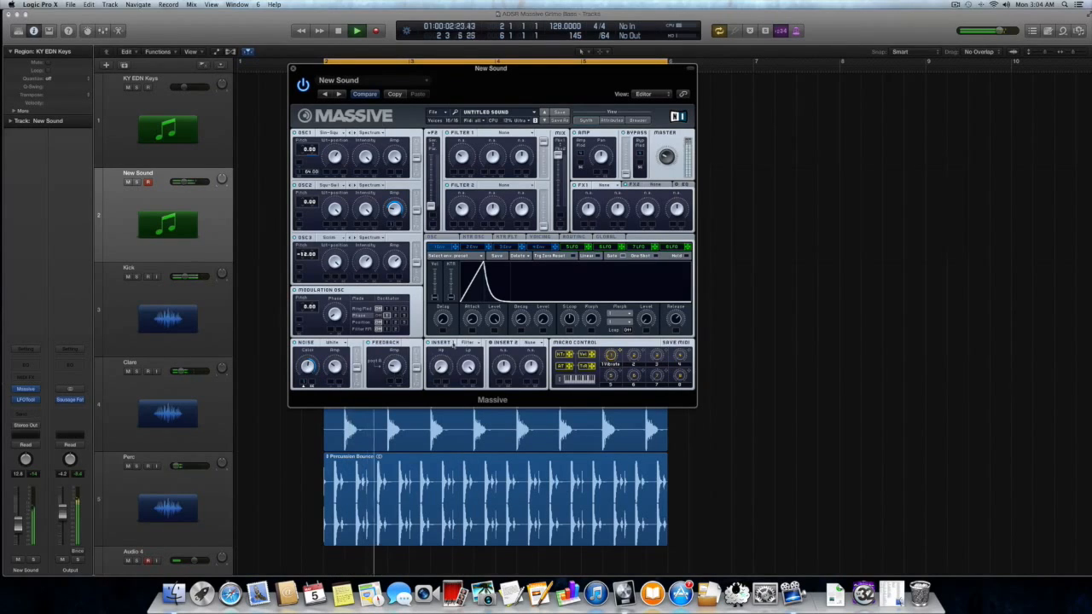
key("space")
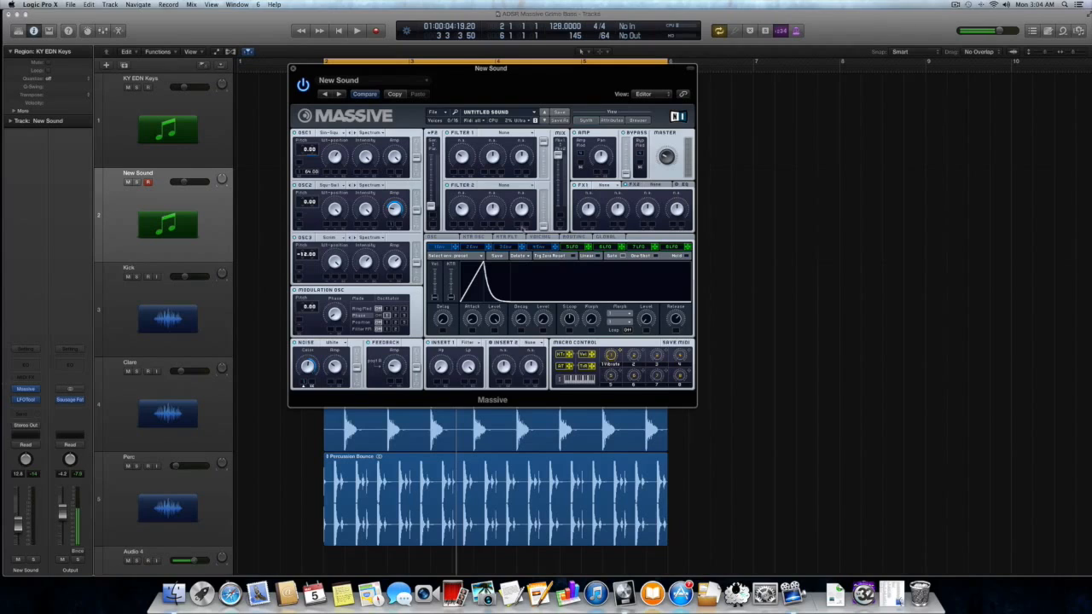
Load Lowpass 4 into Filter 1, modulate its Cutoff with Envelope 1 and audition the filter movement
left_click(498, 138)
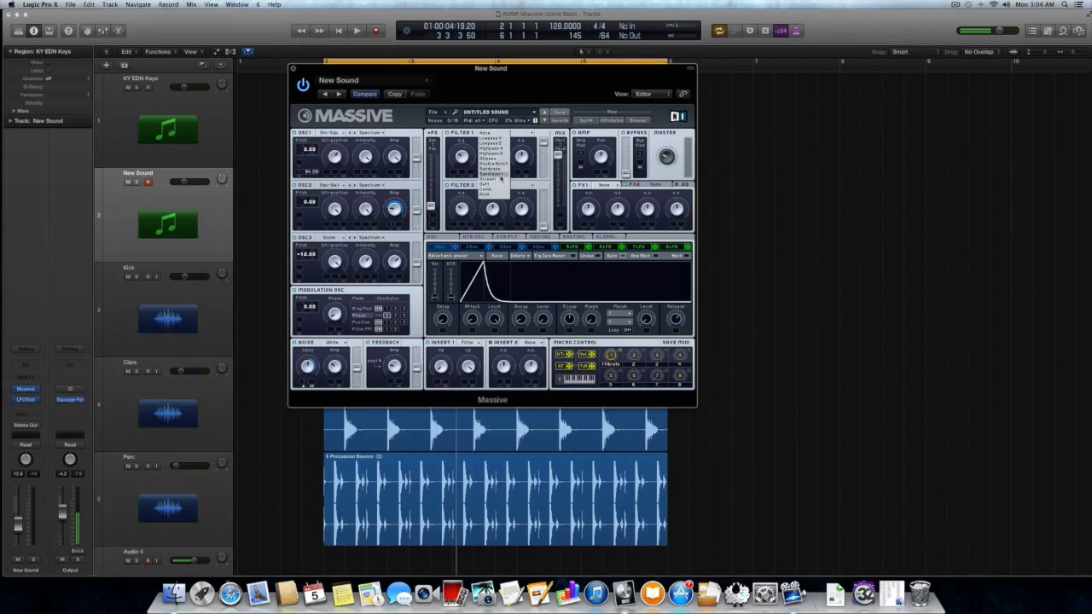
left_click(495, 139)
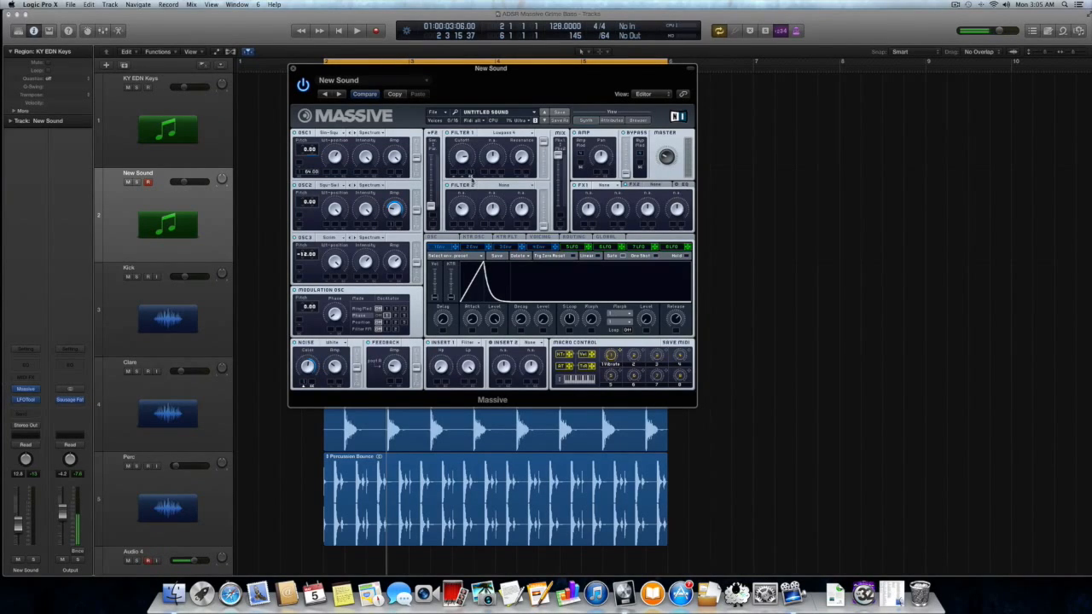
key("space")
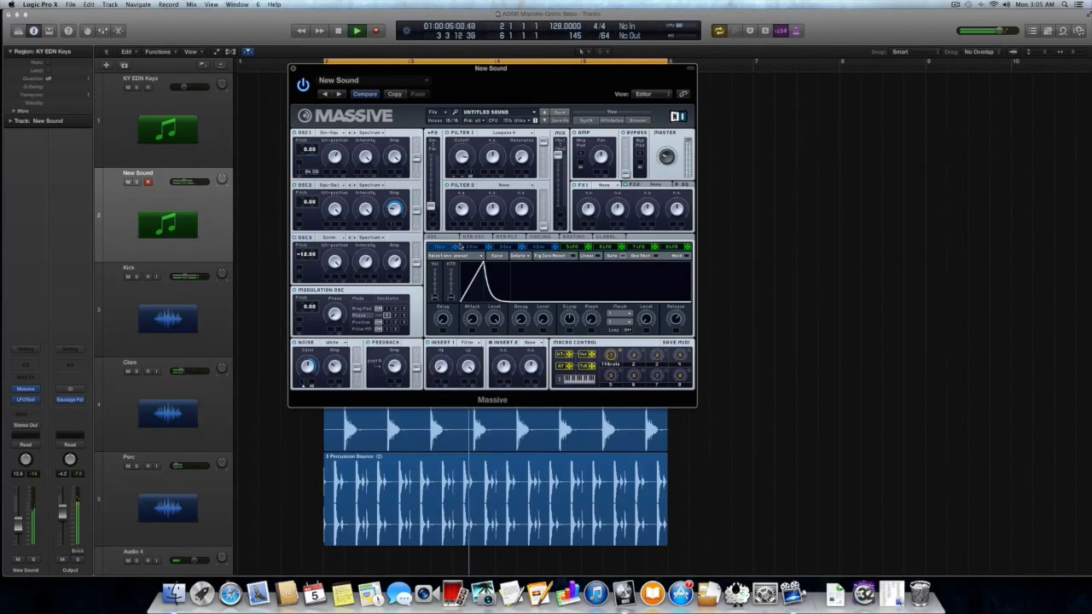
key("space")
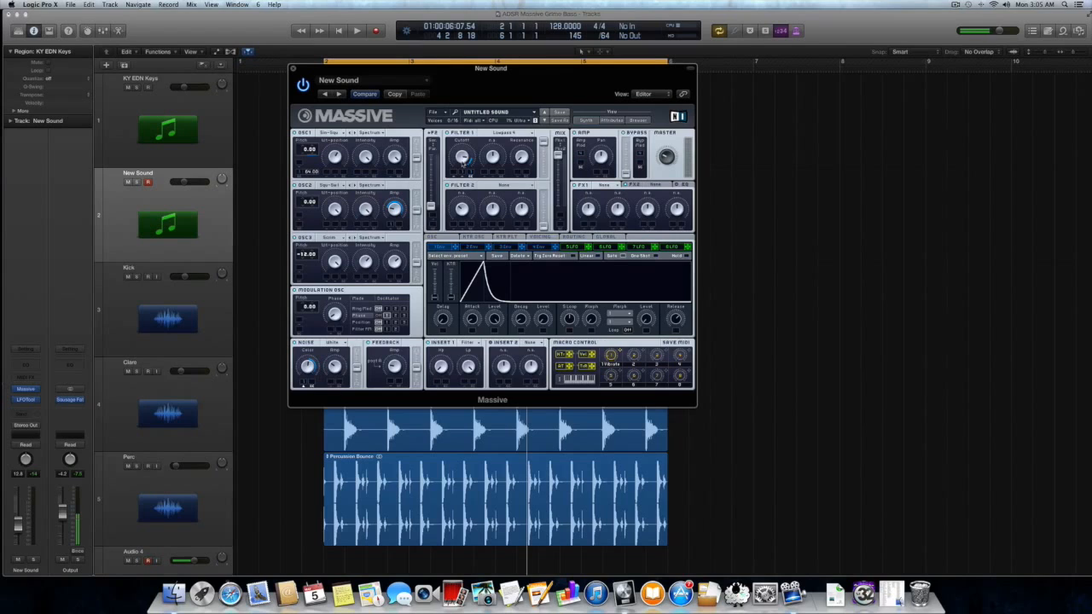
key("space")
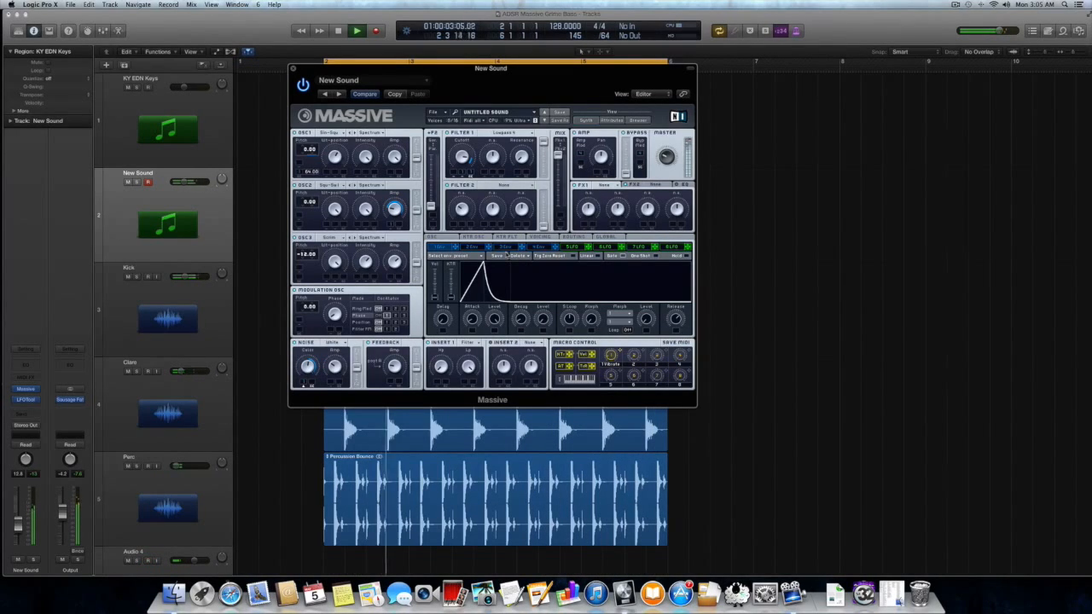
key("space")
Shape Envelope 4 with a shorter attack, a slight decay to a nearly full level and a longer release, auditioning the result
left_click(546, 247)
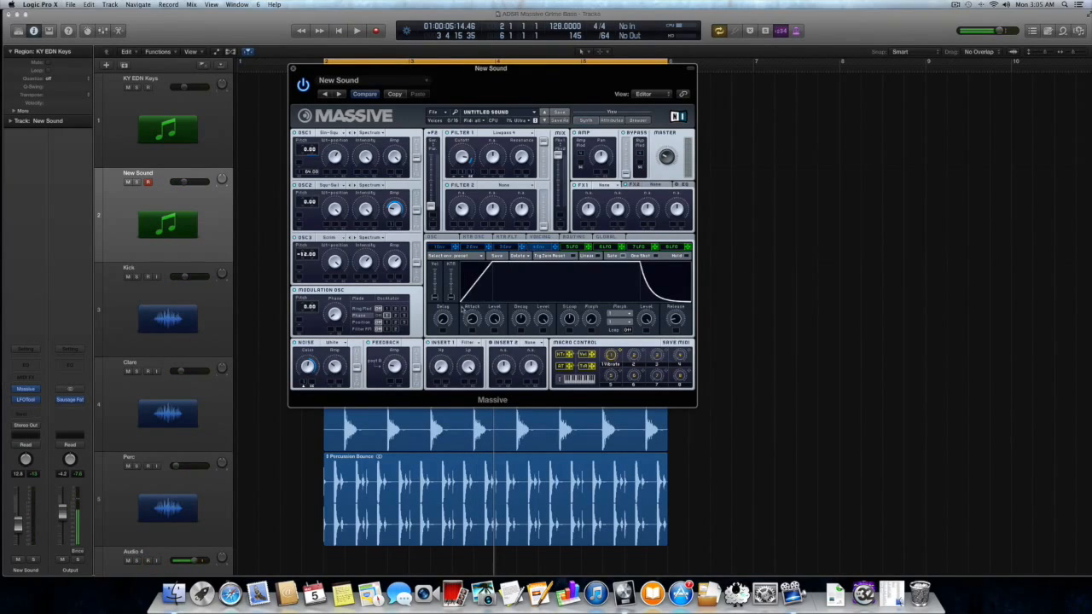
left_click_drag(475, 324, 476, 330)
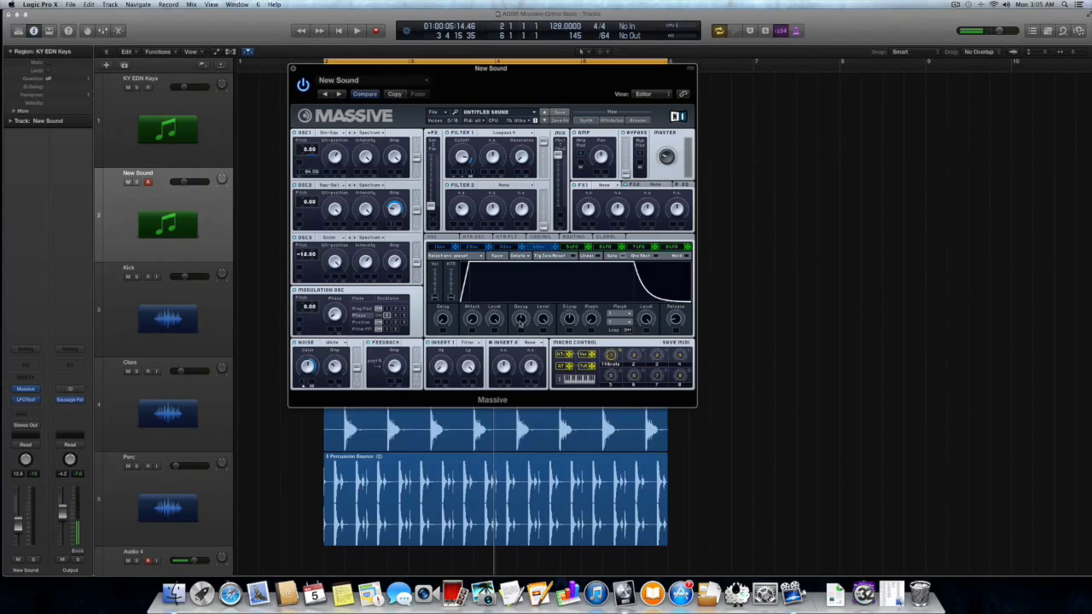
left_click_drag(520, 319, 520, 321)
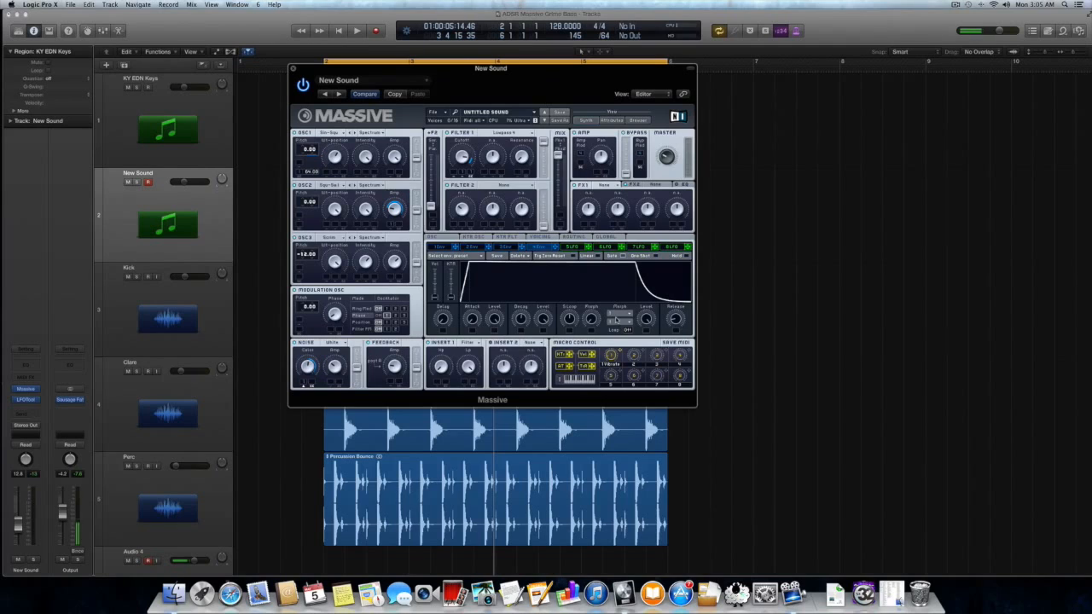
left_click_drag(543, 319, 543, 322)
left_click_drag(674, 319, 675, 286)
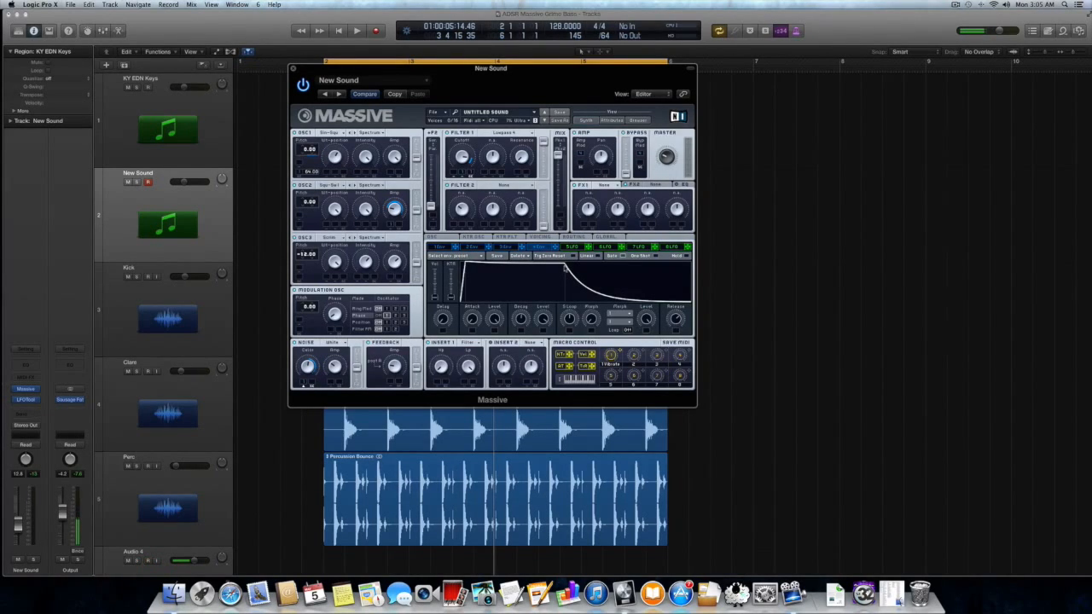
key("space")
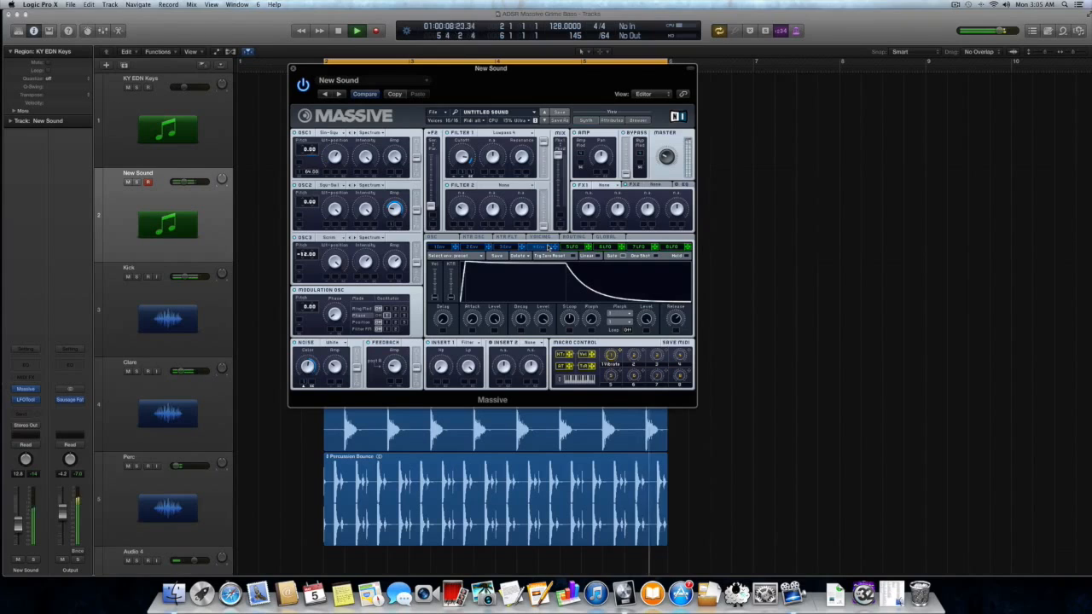
key("space")
Set the first curve of LFO 5 to Bending 1
left_click(568, 247)
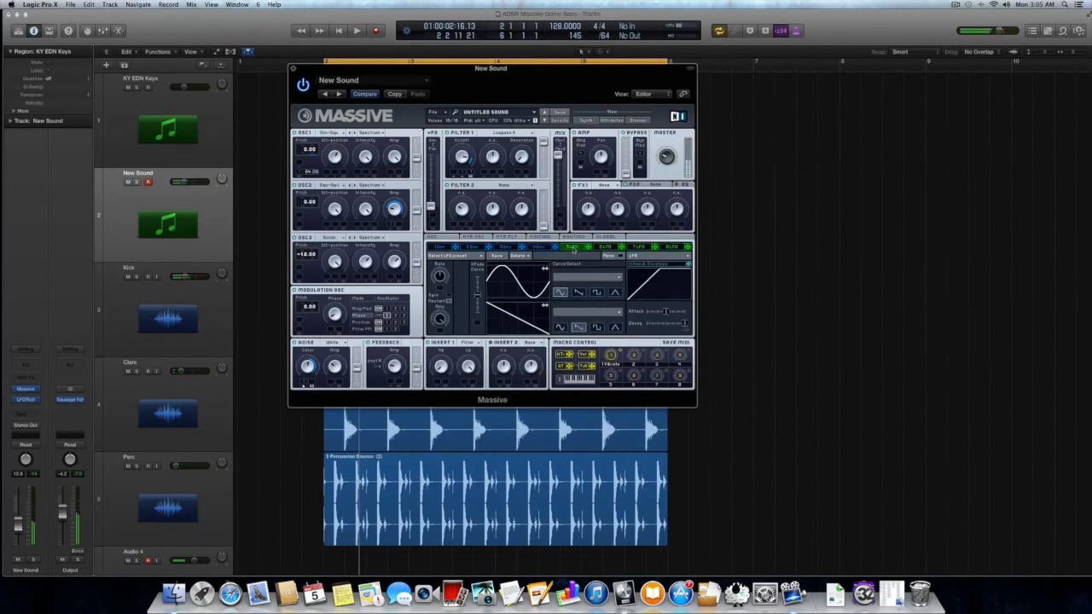
left_click(435, 237)
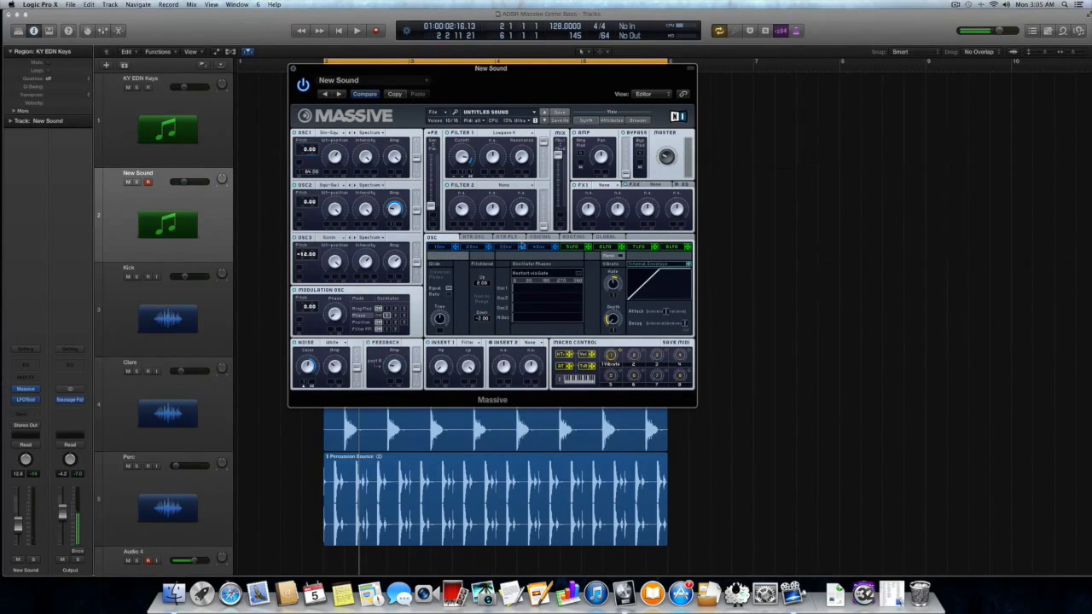
left_click(537, 237)
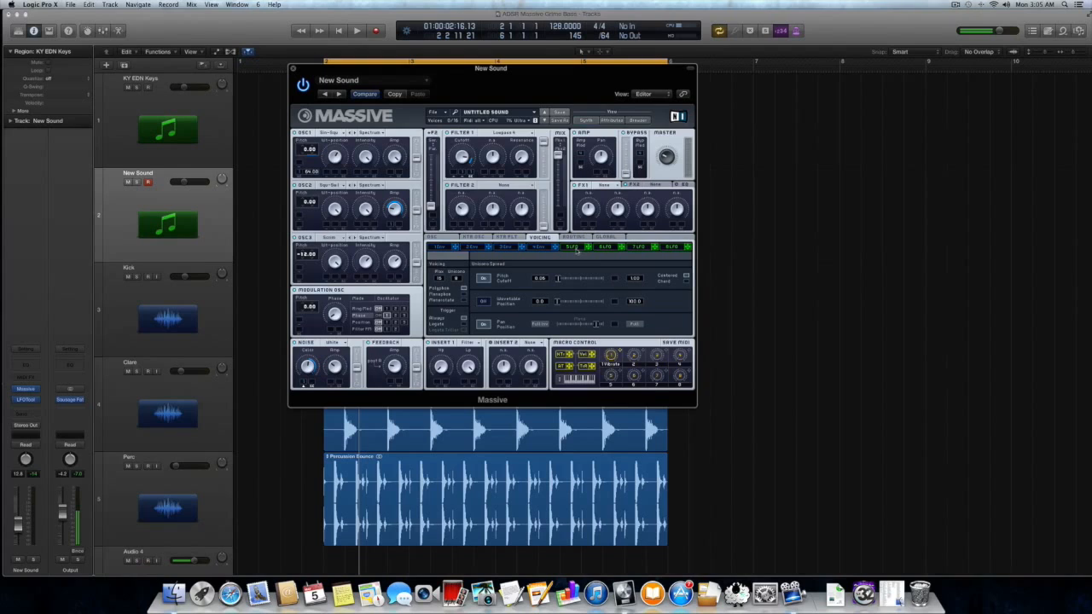
left_click(577, 246)
left_click(570, 279)
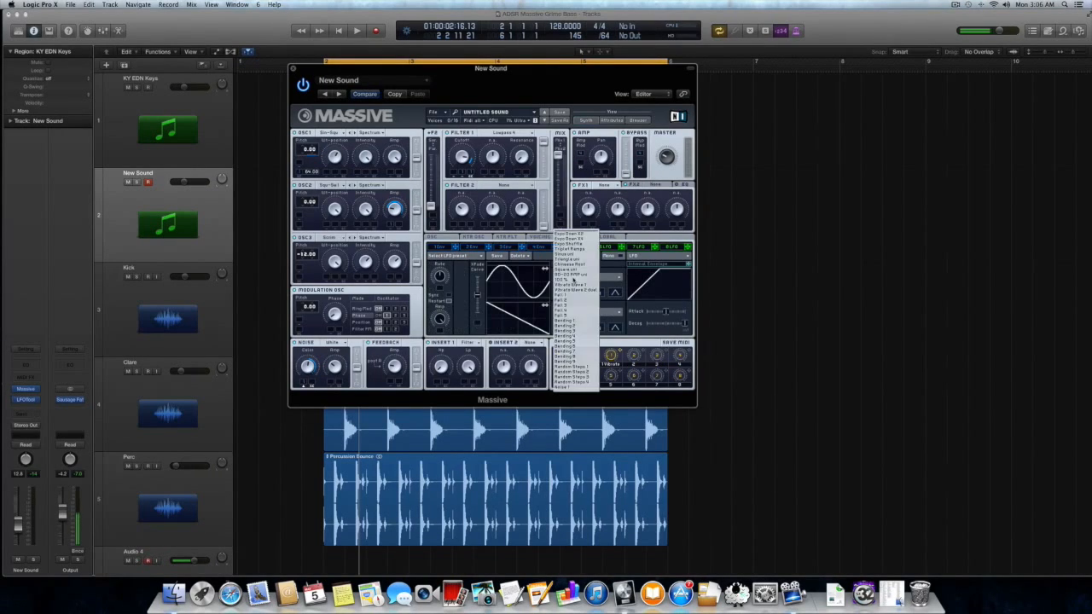
left_click(575, 319)
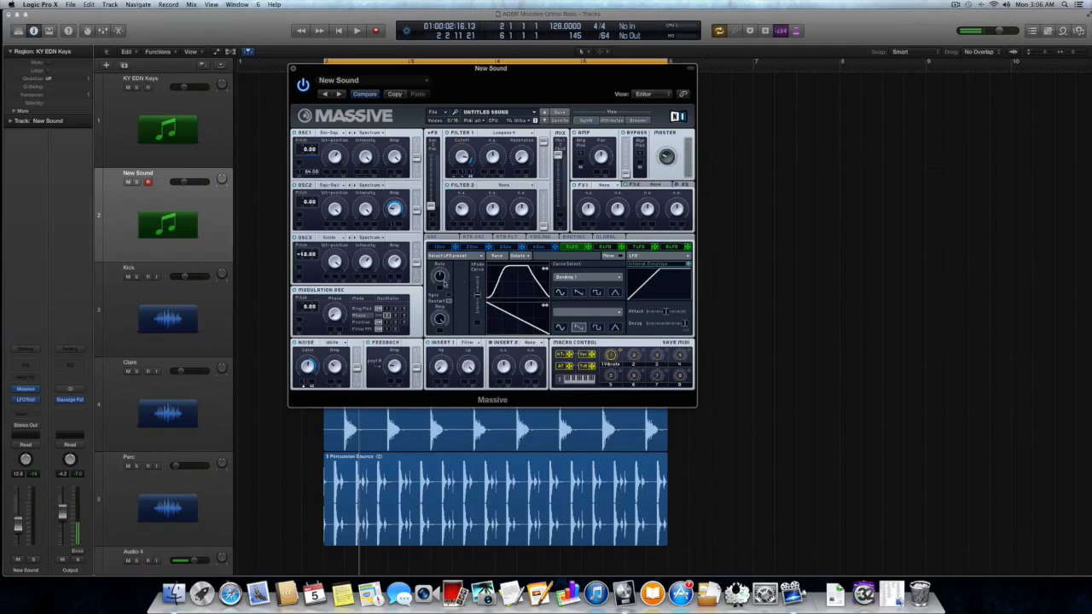
left_click(442, 290)
Modulate the Attack of Envelope 1 with LFO 5 and audition the sound
left_click(533, 247)
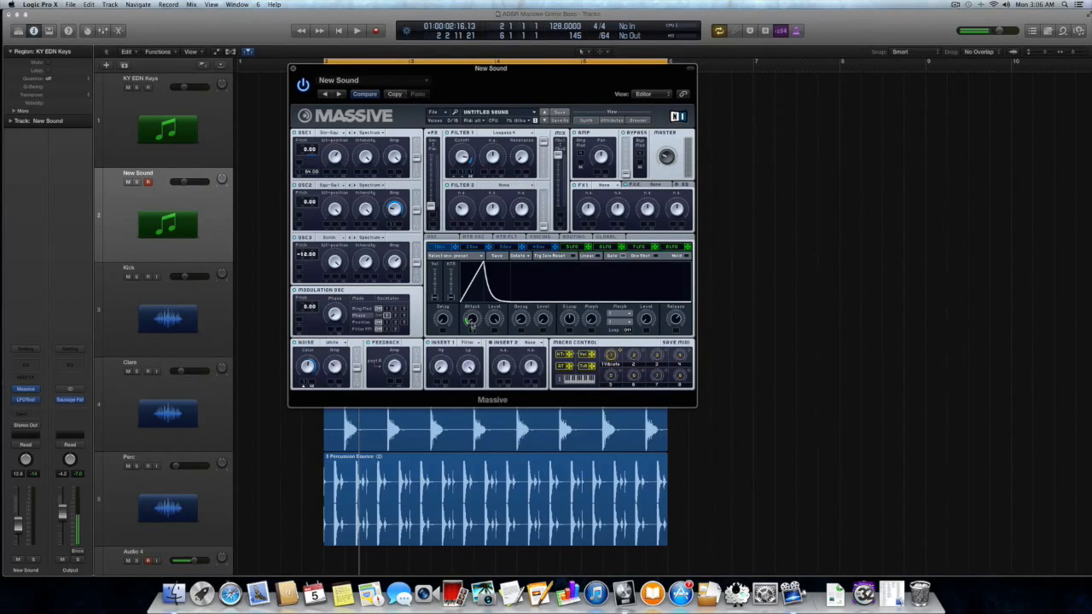
key("space")
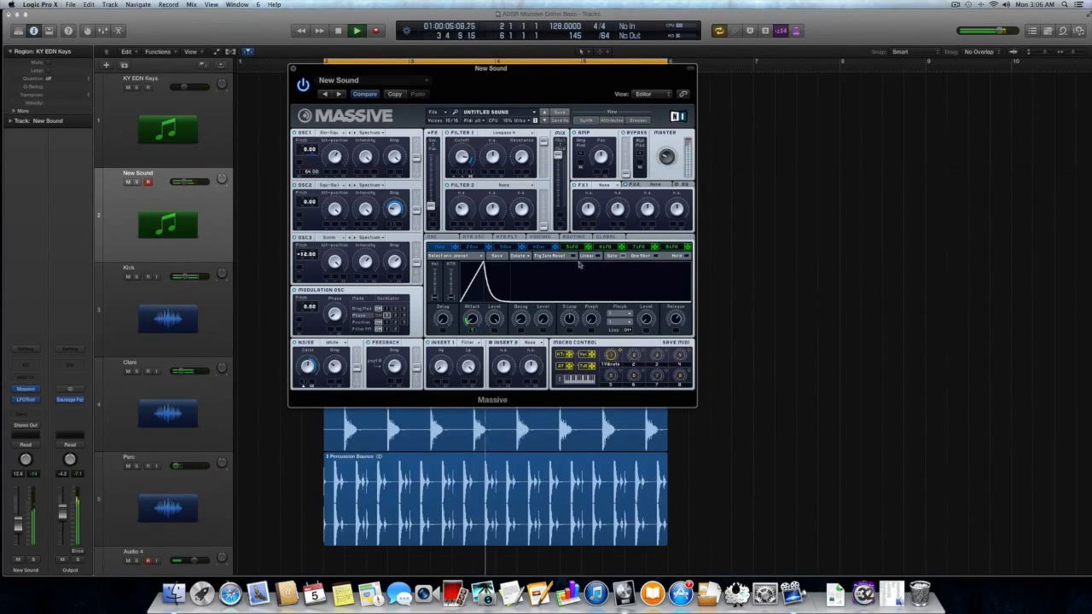
key("space")
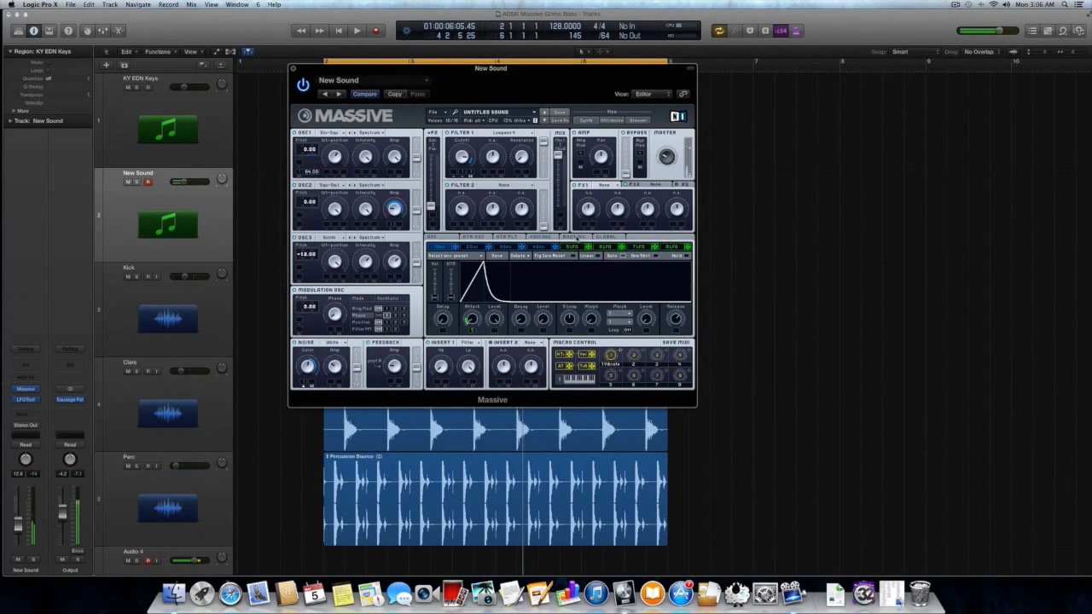
Modulate the Pitch Cutoff unisono spread with LFO 5 by a small amount and audition it
left_click(575, 238)
left_click(545, 237)
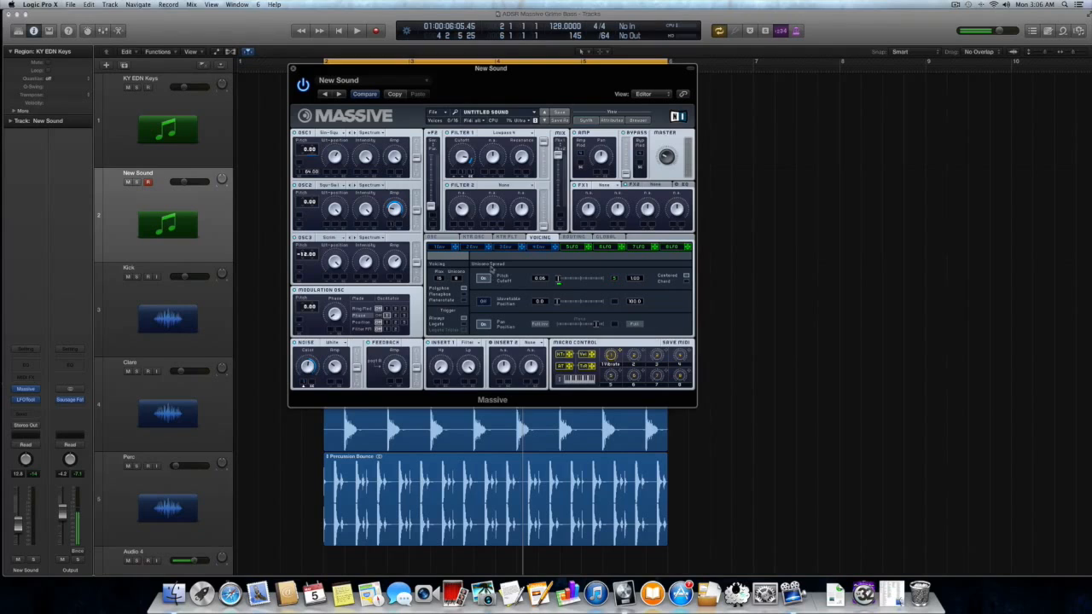
key("space")
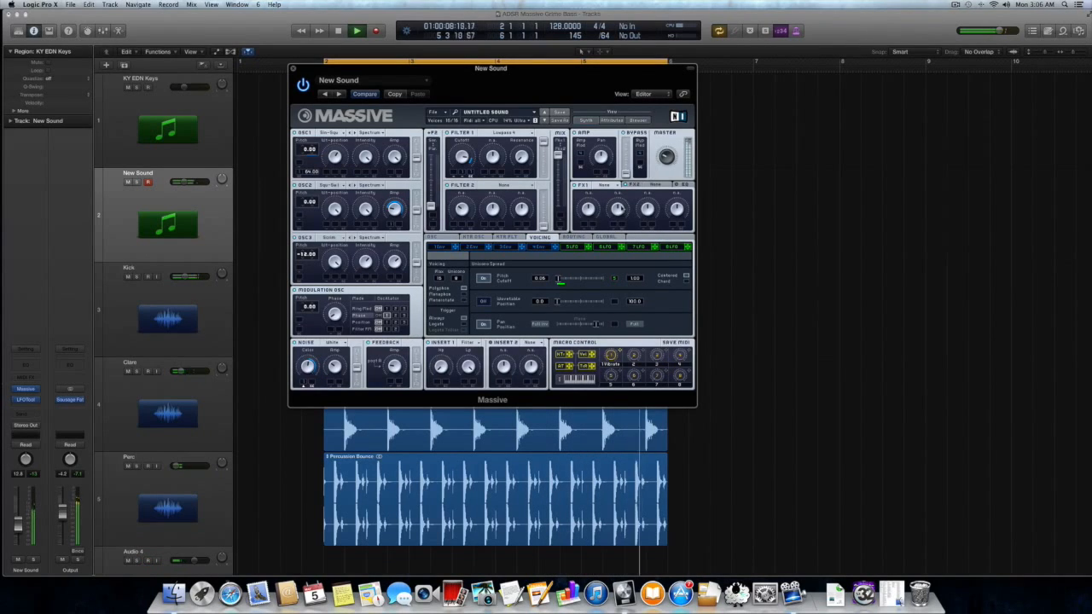
key("space")
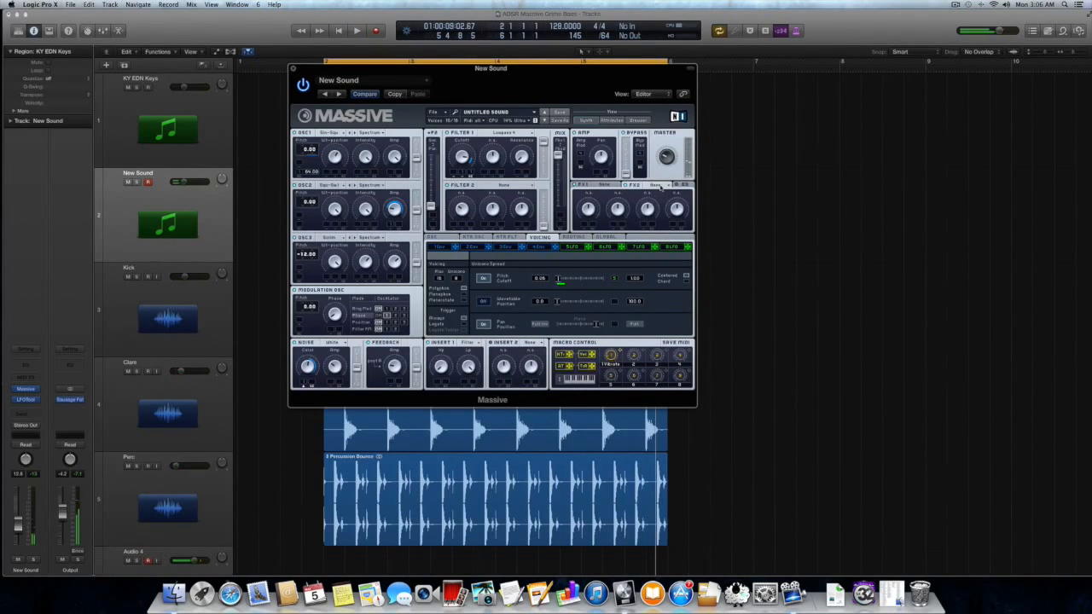
Load the Classic Tube effect into FX1 and audition the distorted sound
left_click(663, 186)
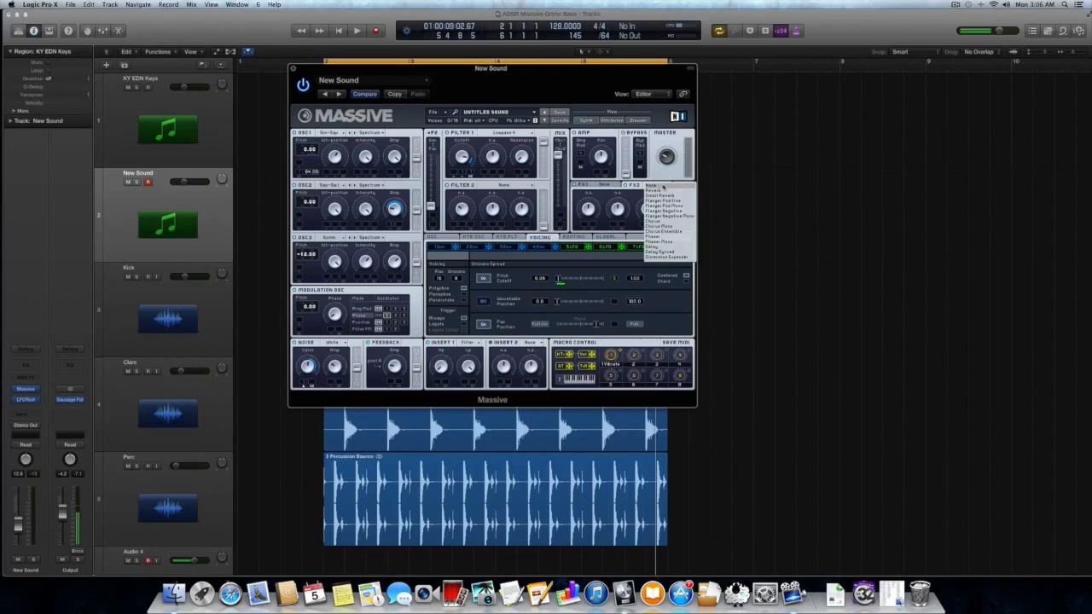
left_click(608, 187)
left_click(608, 186)
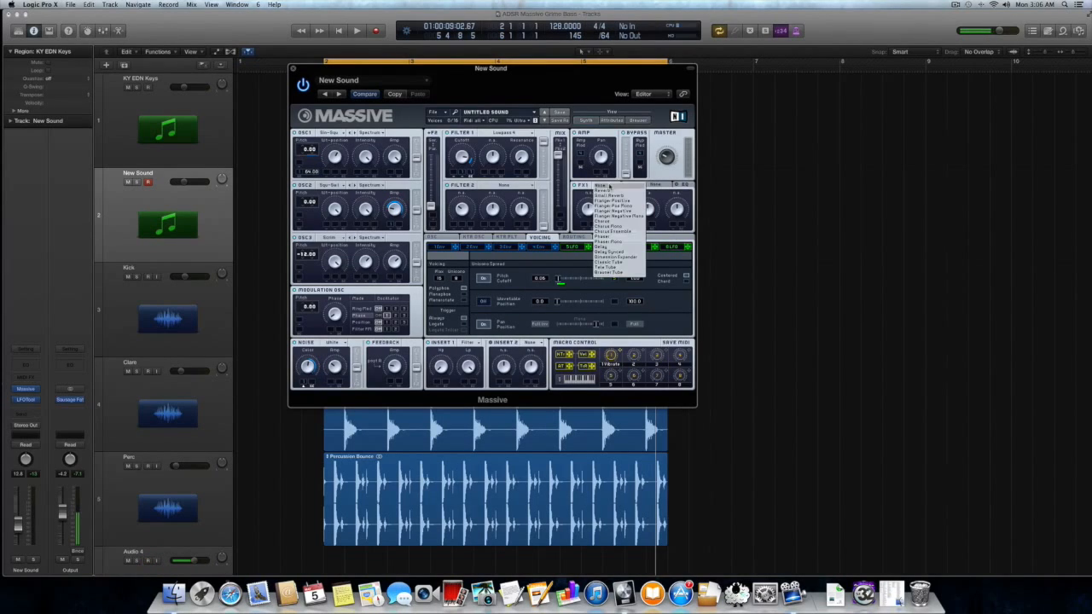
left_click(629, 261)
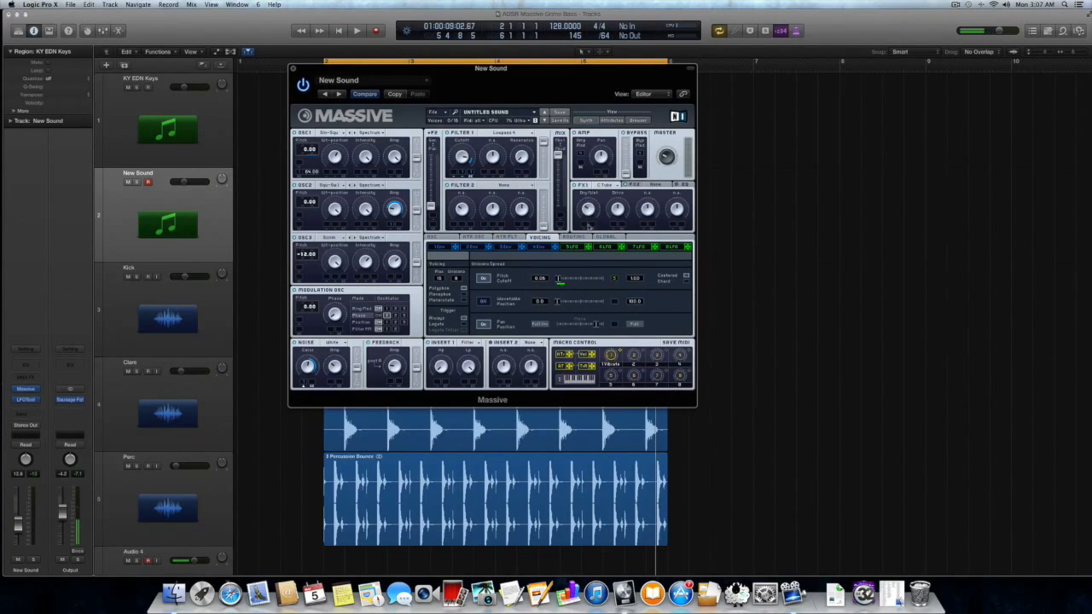
key("space")
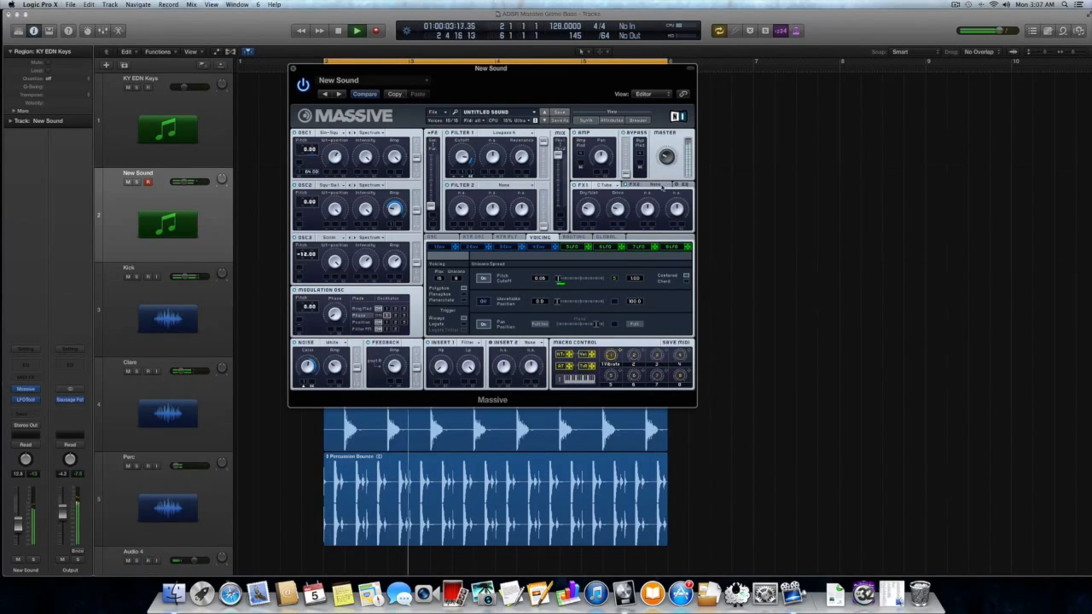
Load the Delay Synced effect into FX2 and audition the sound with it
left_click(656, 185)
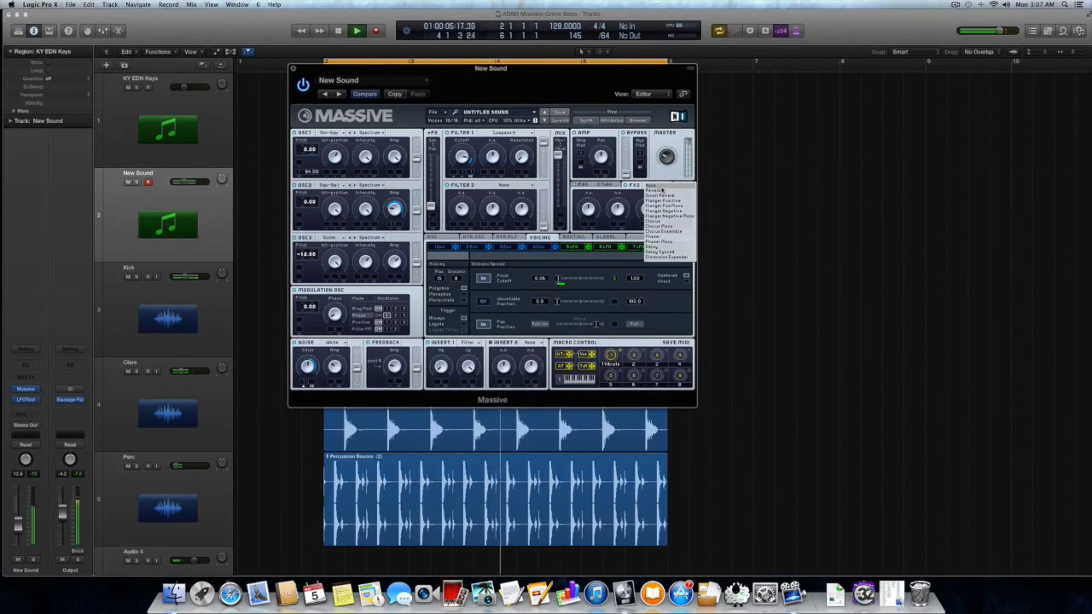
left_click(673, 252)
key("space")
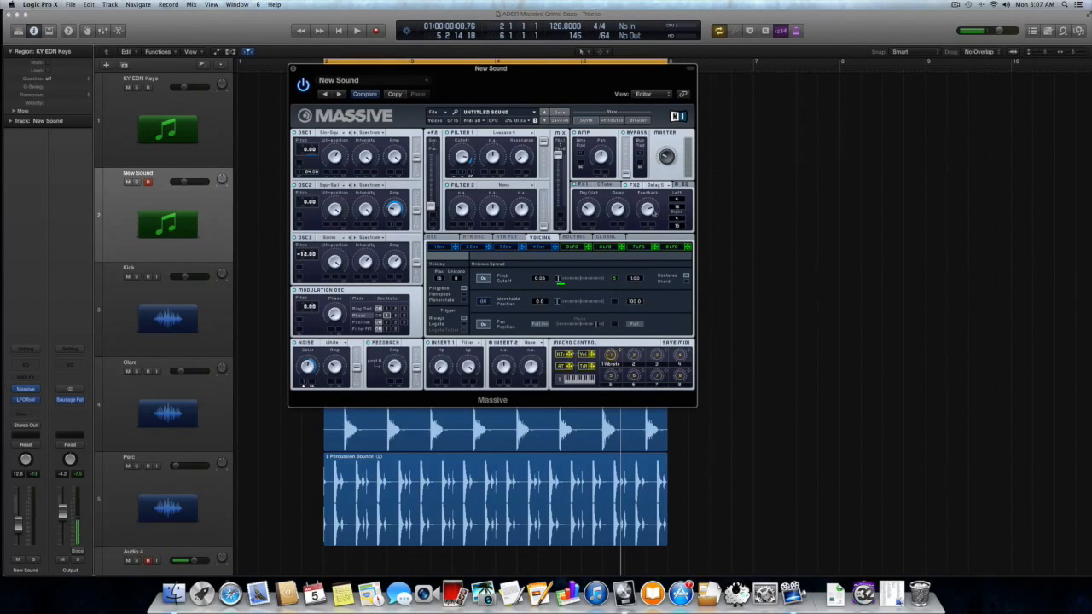
key("space")
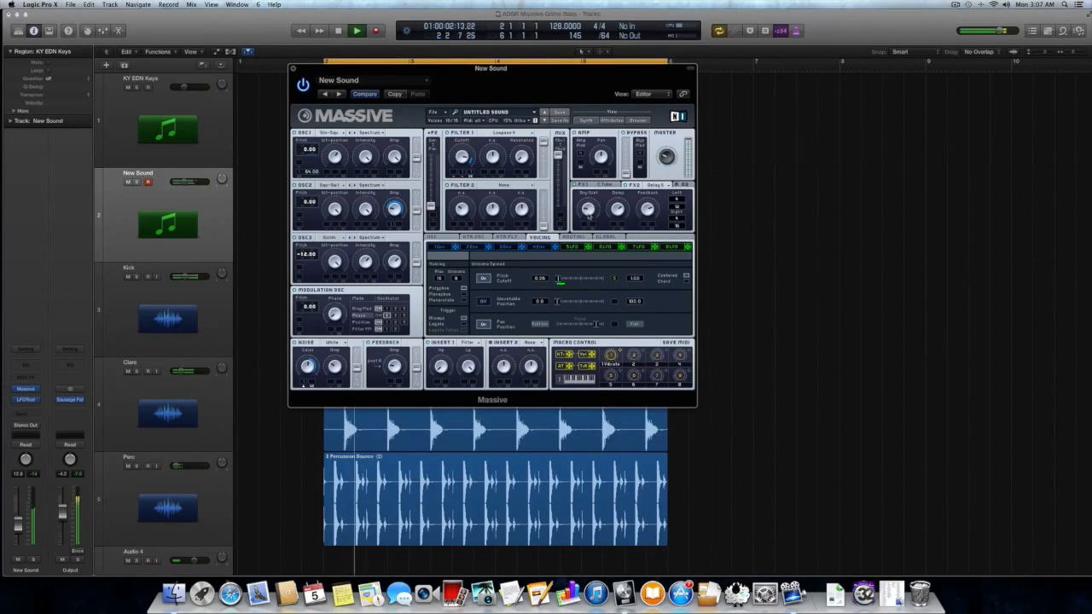
Display the EQ controls of the synth and play the loop to audition the sound
left_click(680, 184)
key("space")
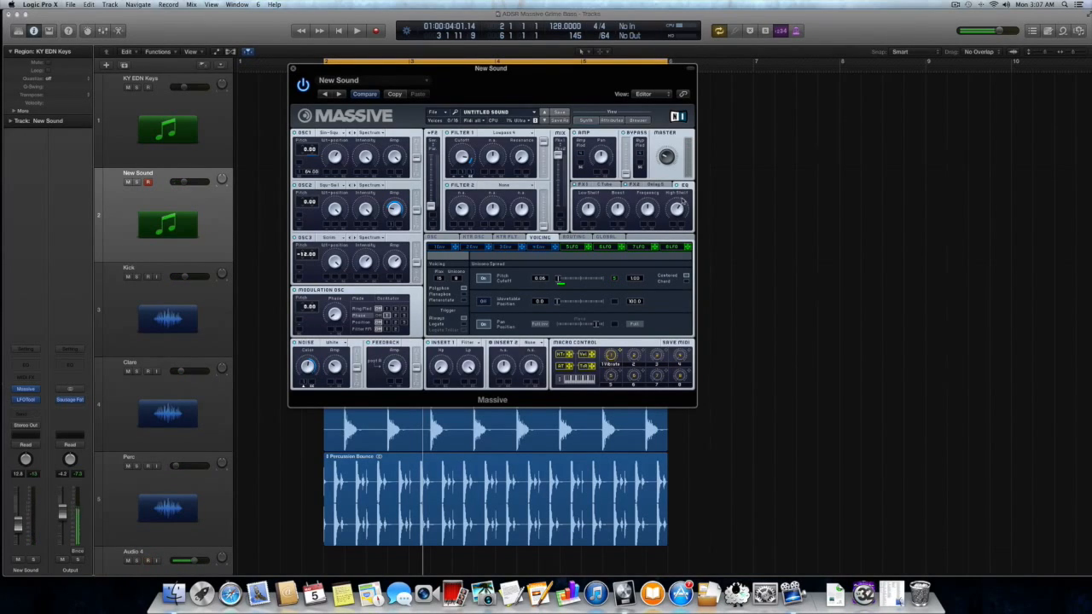
key("space")
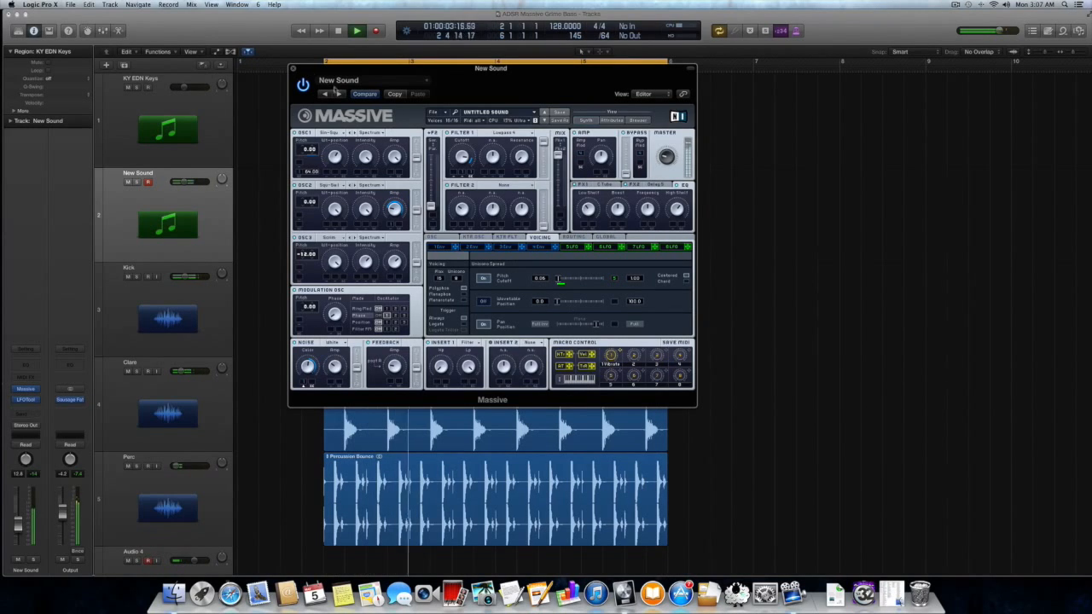
Close the Massive window to hear the loop over the enlarged arrangement tracks, and reopen Massive from the New Sound channel
left_click(293, 68)
key("super+Down")
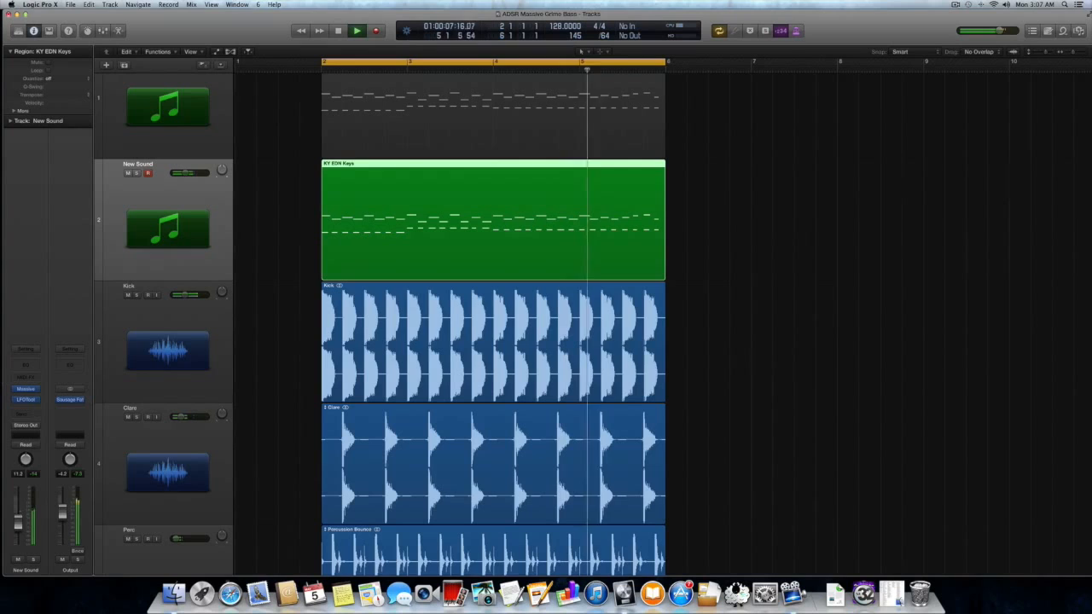
key("space")
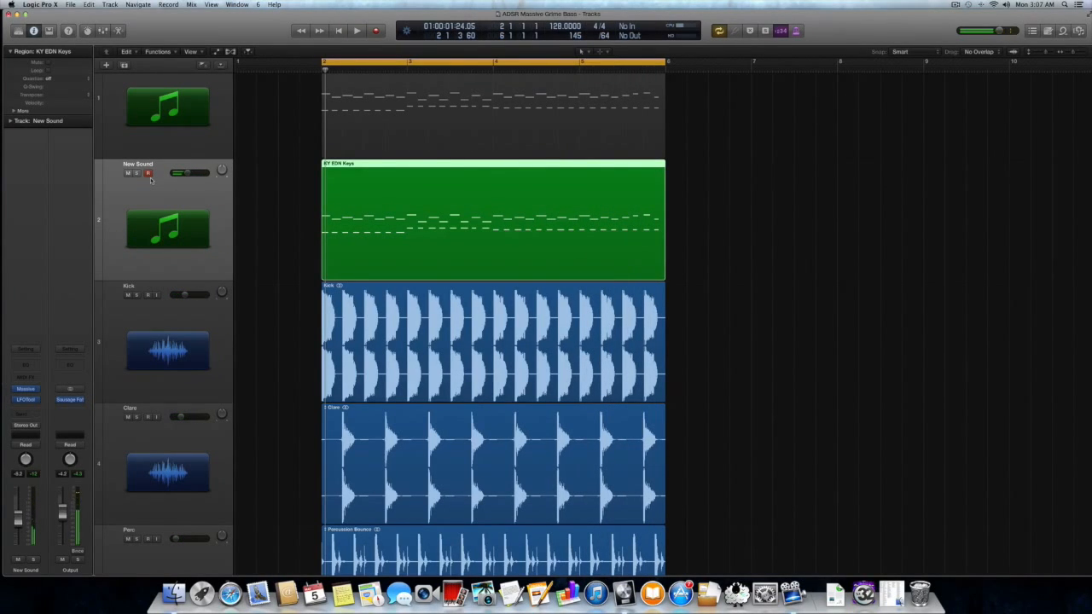
left_click(26, 388)
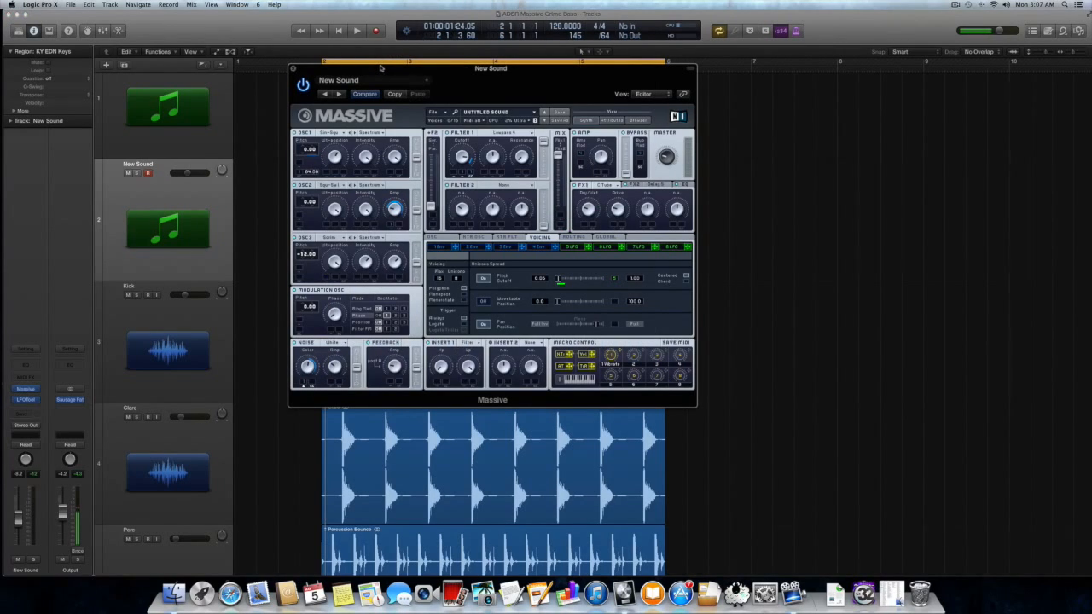